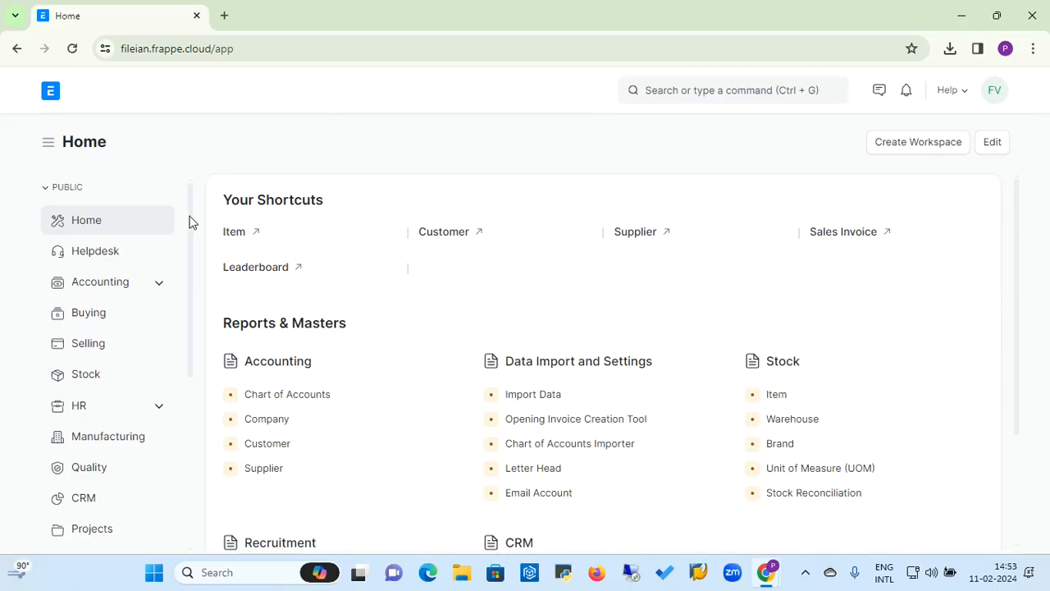
scroll(188, 237, down, 1)
scroll(189, 241, up, 1)
scroll(192, 244, down, 1)
scroll(192, 246, up, 1)
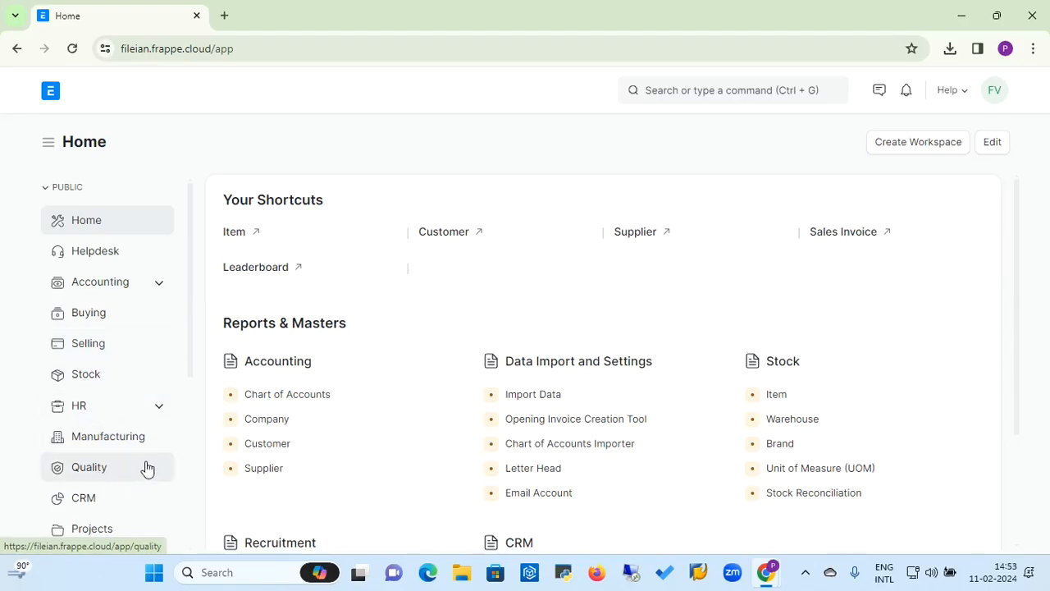
drag(189, 363, 199, 331)
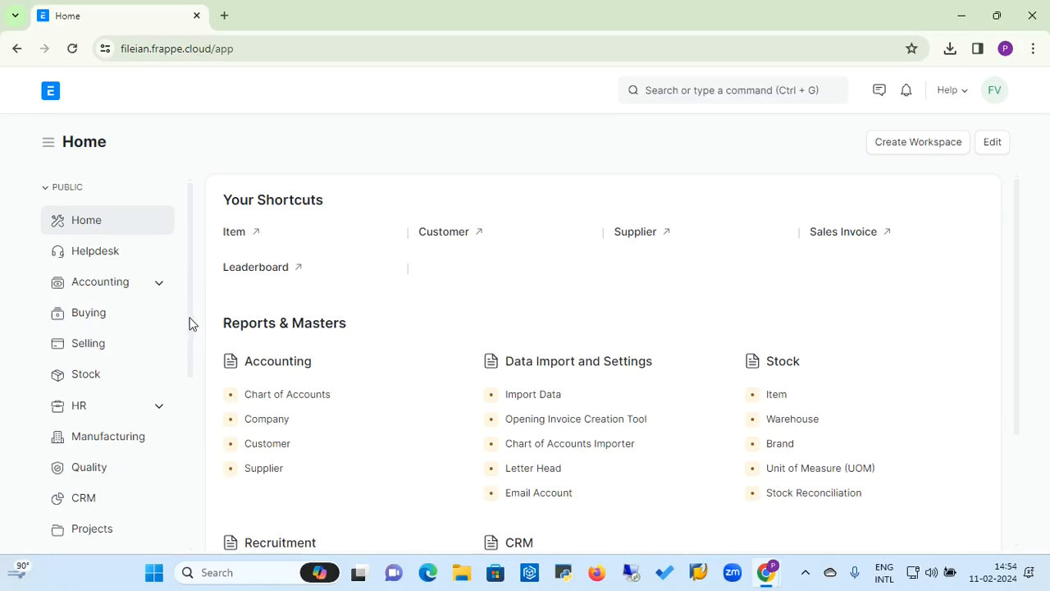
Open the ERPNext Settings workspace from the list of public workspaces.
scroll(191, 336, down, 1)
drag(193, 350, 191, 504)
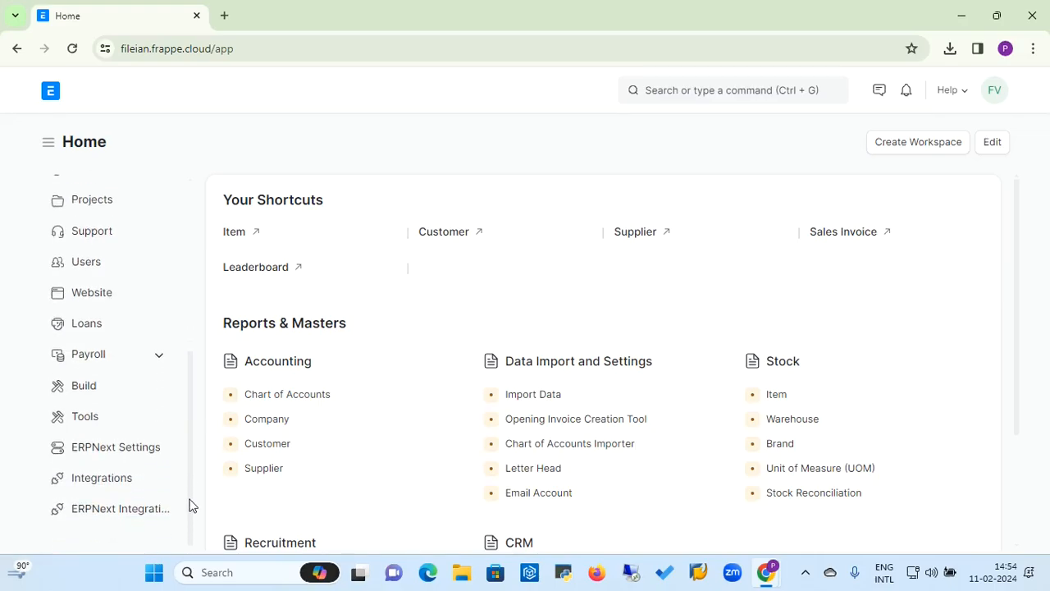
click(127, 455)
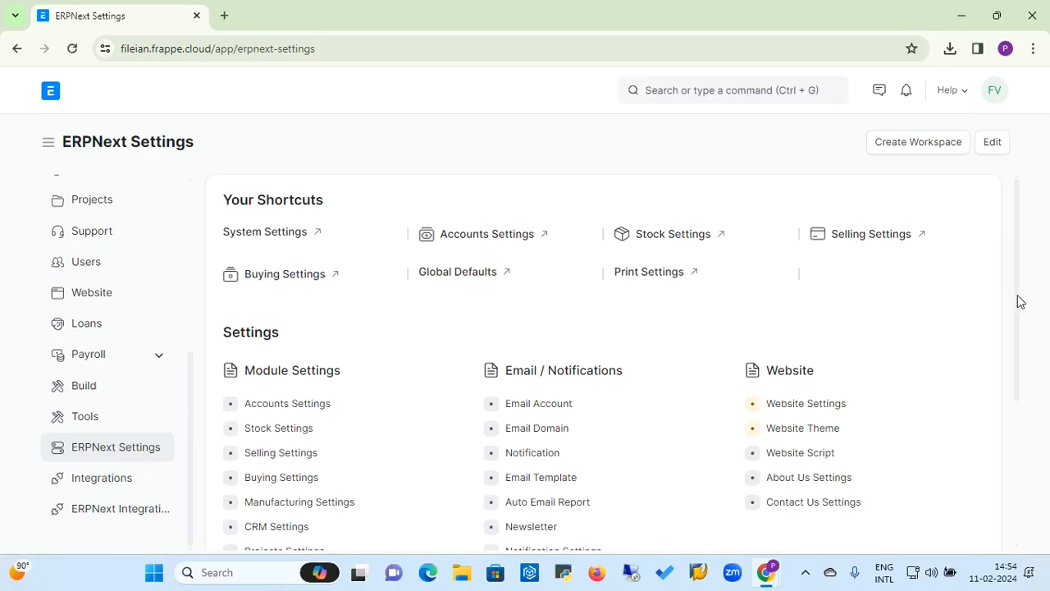
Look over the ERPNext Settings workspace and open System Settings from its shortcuts.
drag(1018, 297, 1018, 369)
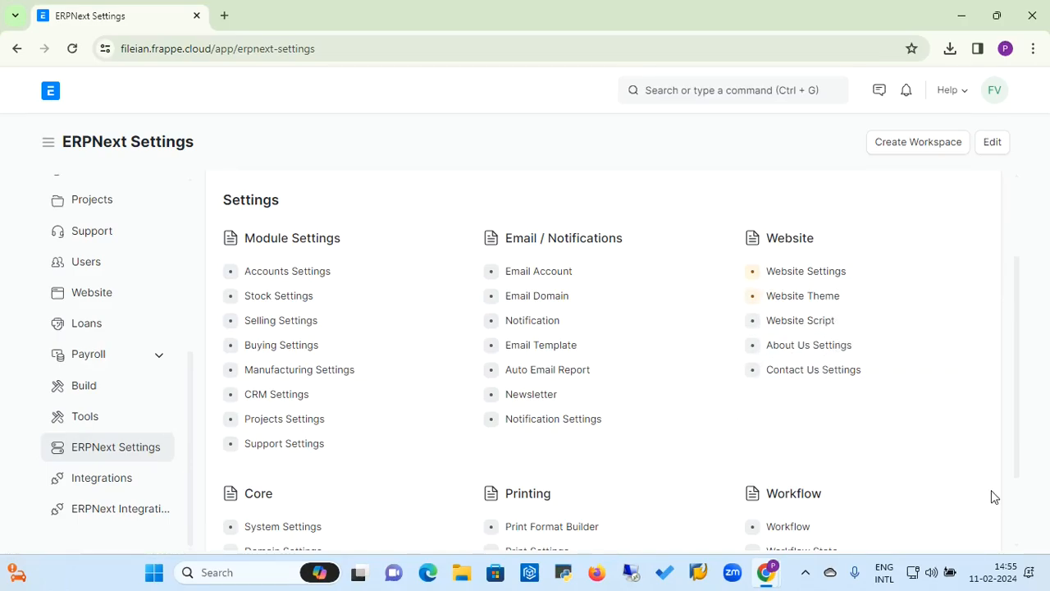
scroll(1021, 506, down, 2)
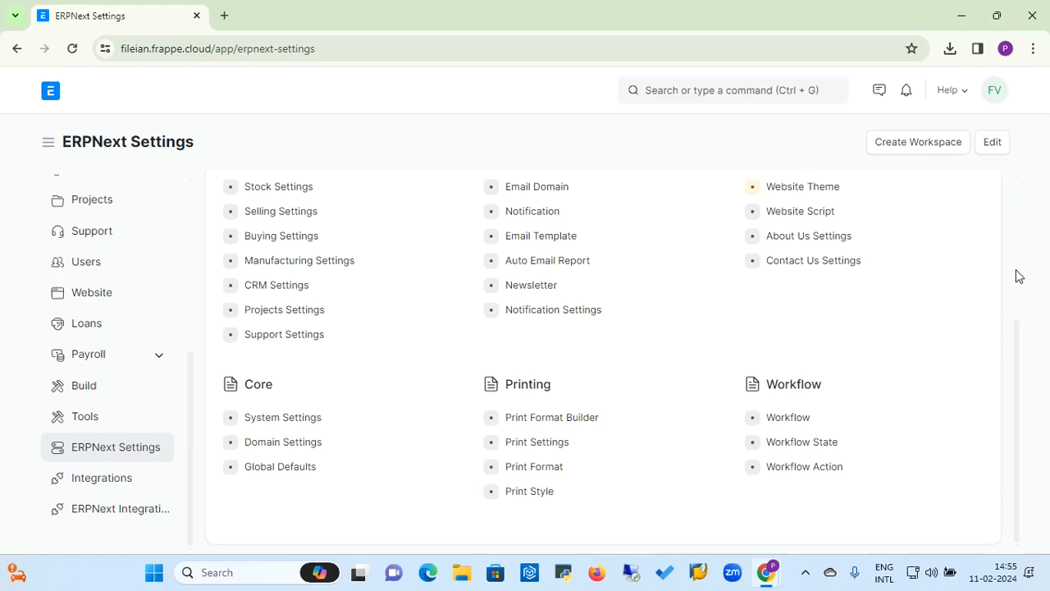
scroll(1021, 273, up, 3)
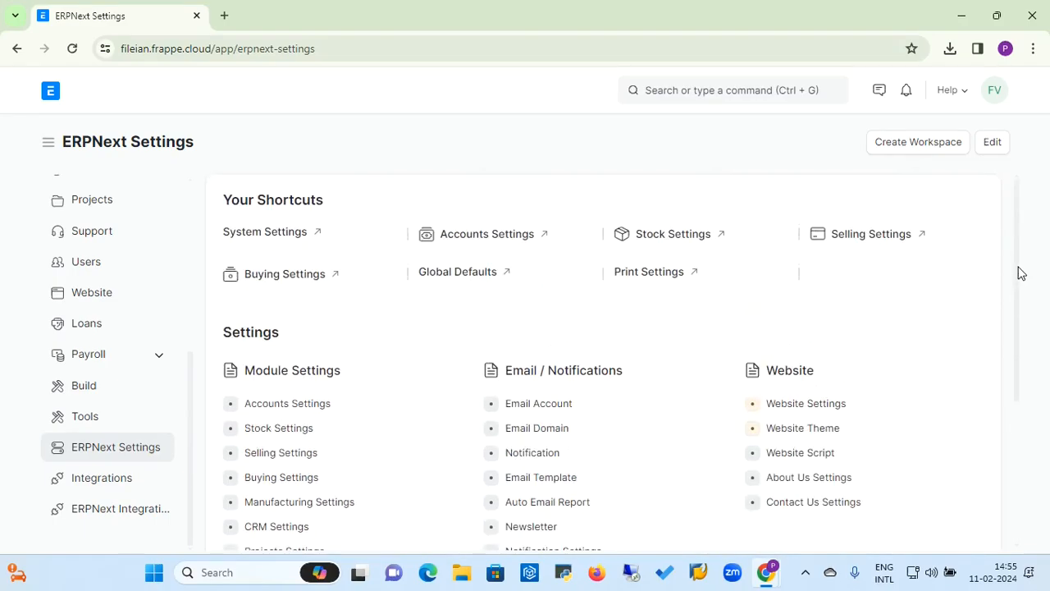
click(271, 234)
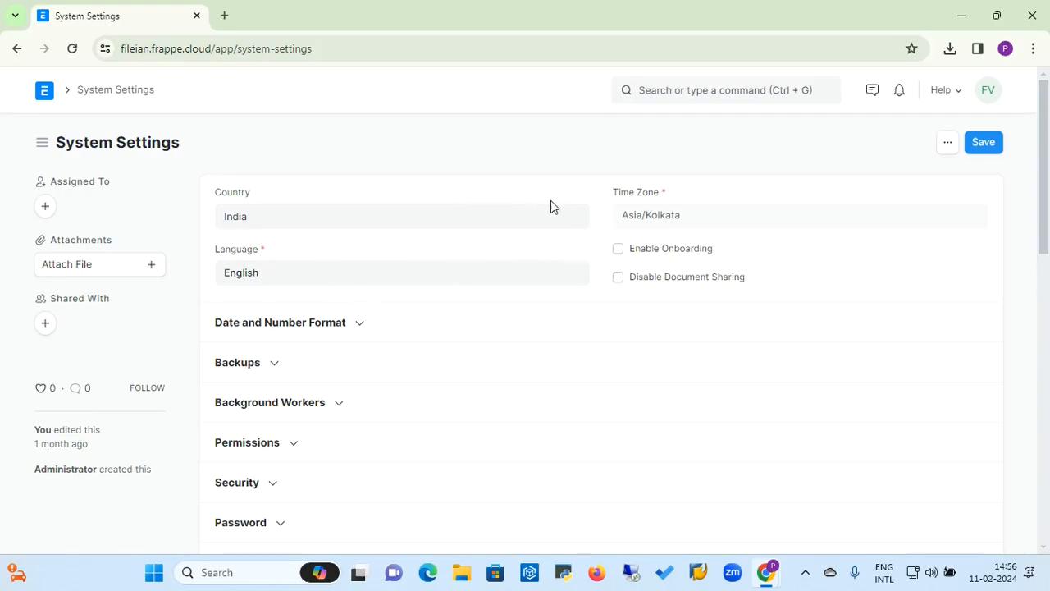
Expand the Date and Number Format section, choose dd-mm-yyyy as the date format and check the available Float Precision options.
click(361, 324)
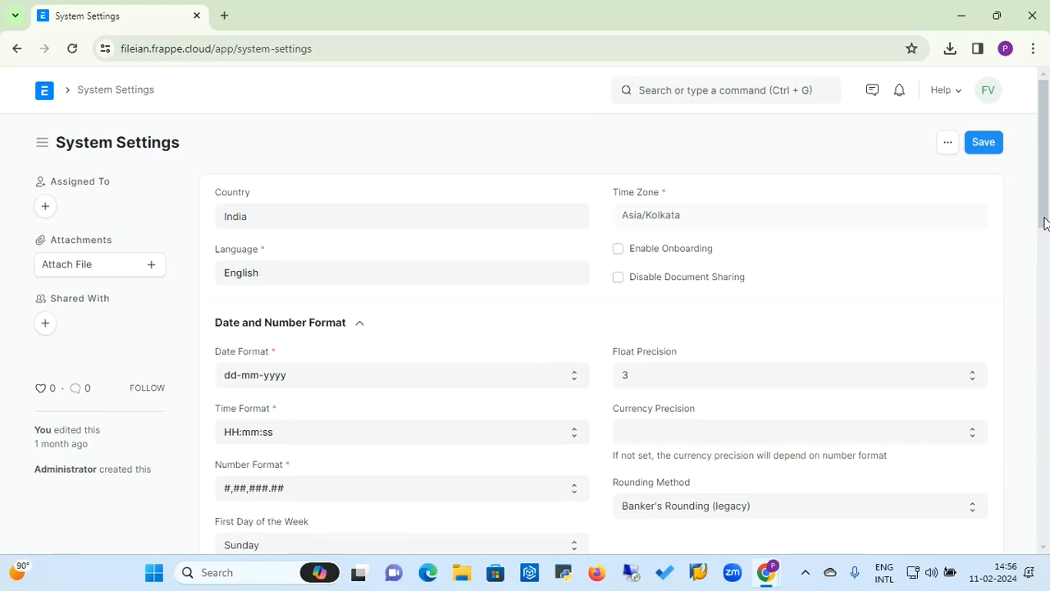
drag(1044, 223, 1044, 256)
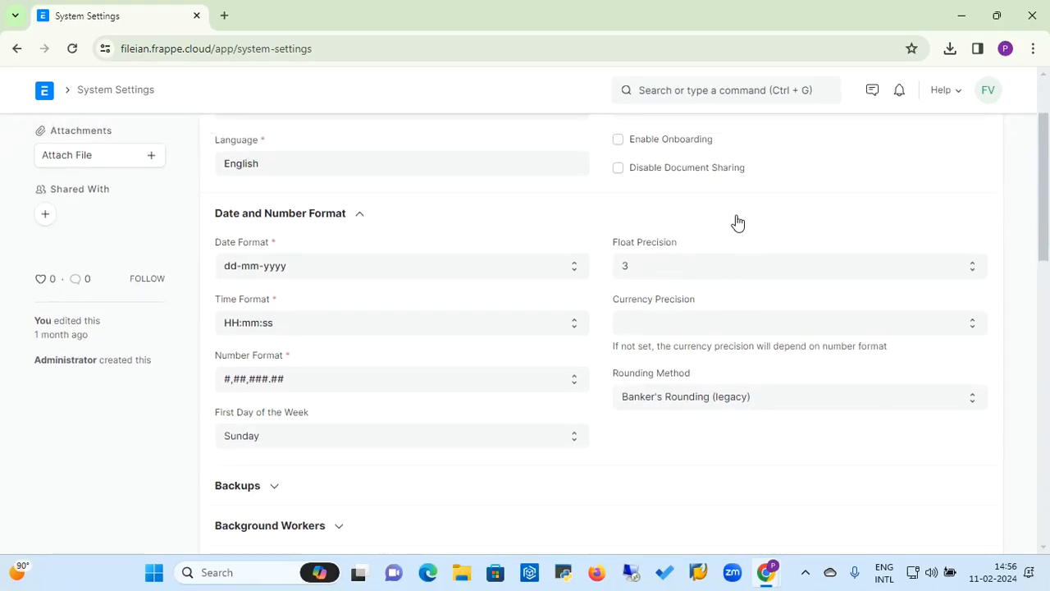
click(358, 276)
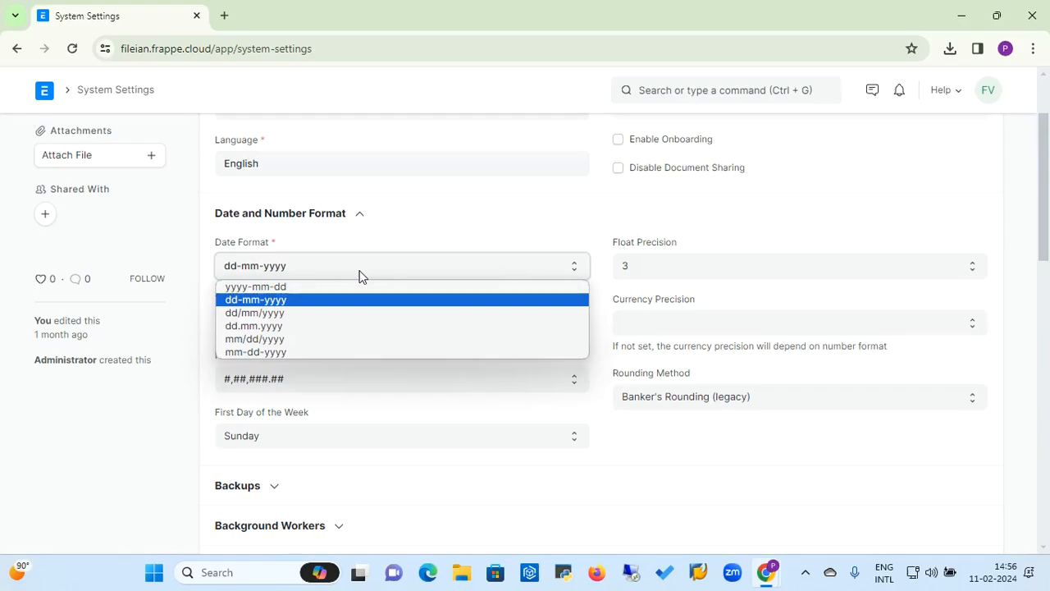
click(337, 308)
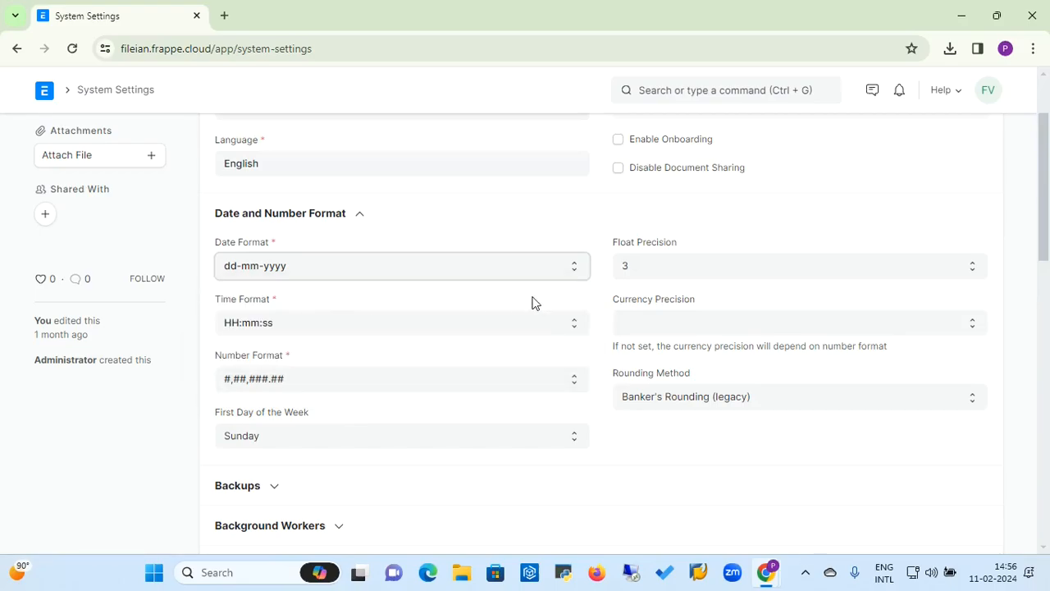
click(676, 278)
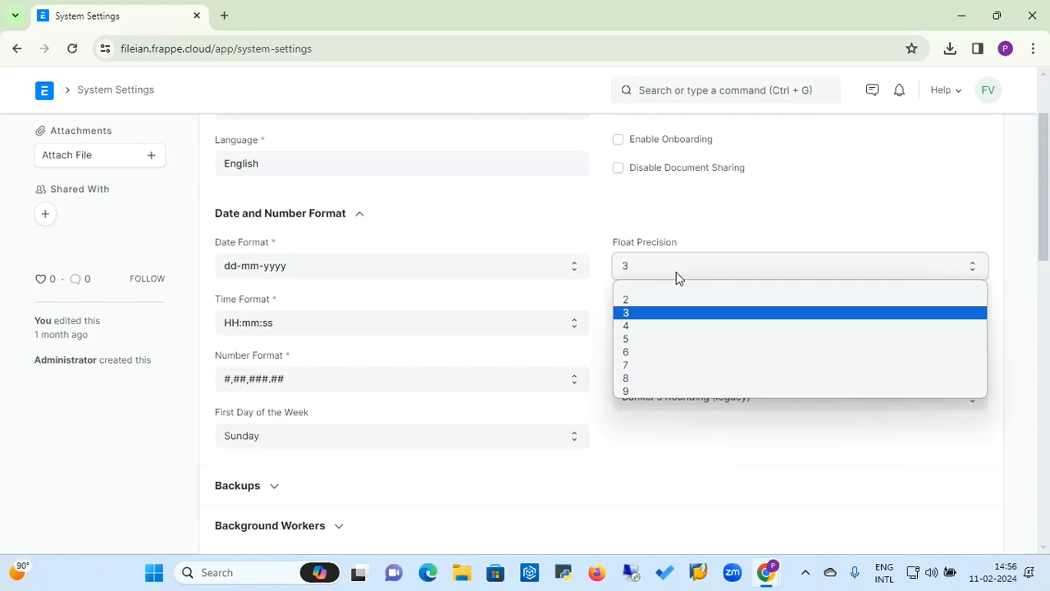
click(570, 237)
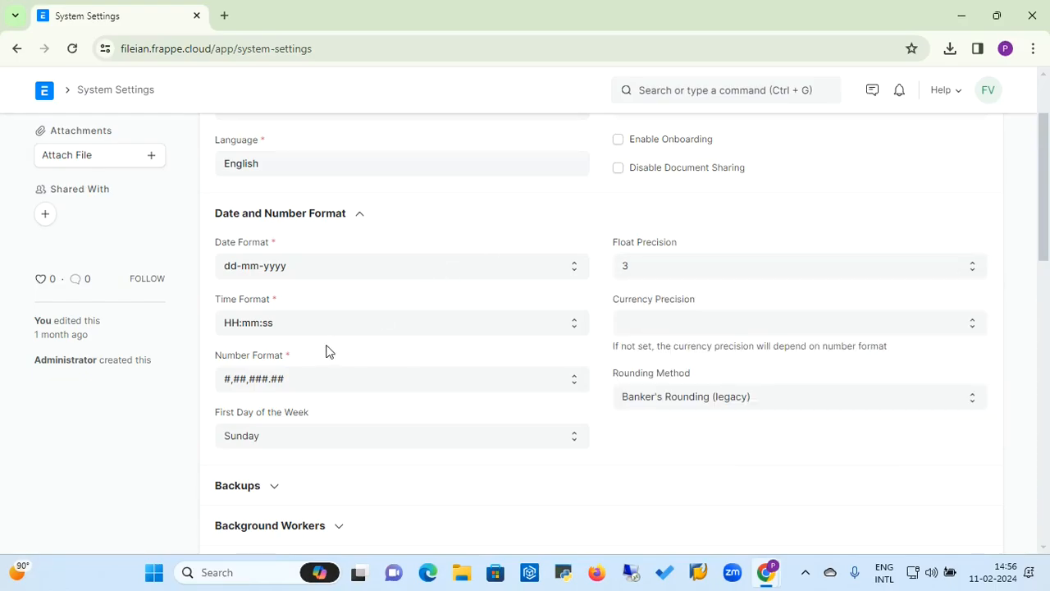
Choose HH:mm:ss as the time format and check the available Currency Precision options without selecting one.
click(355, 332)
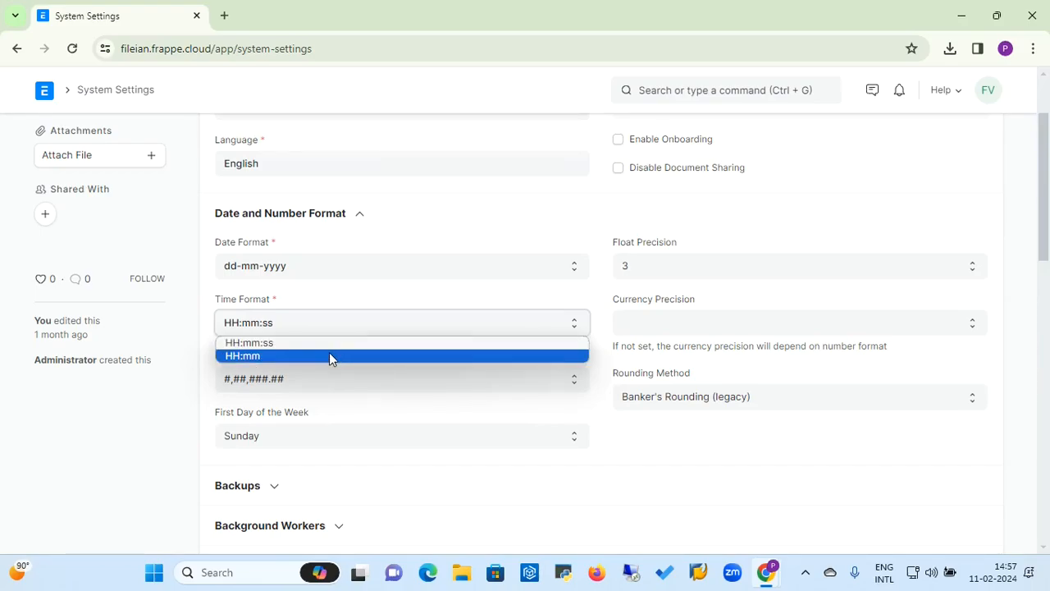
click(332, 346)
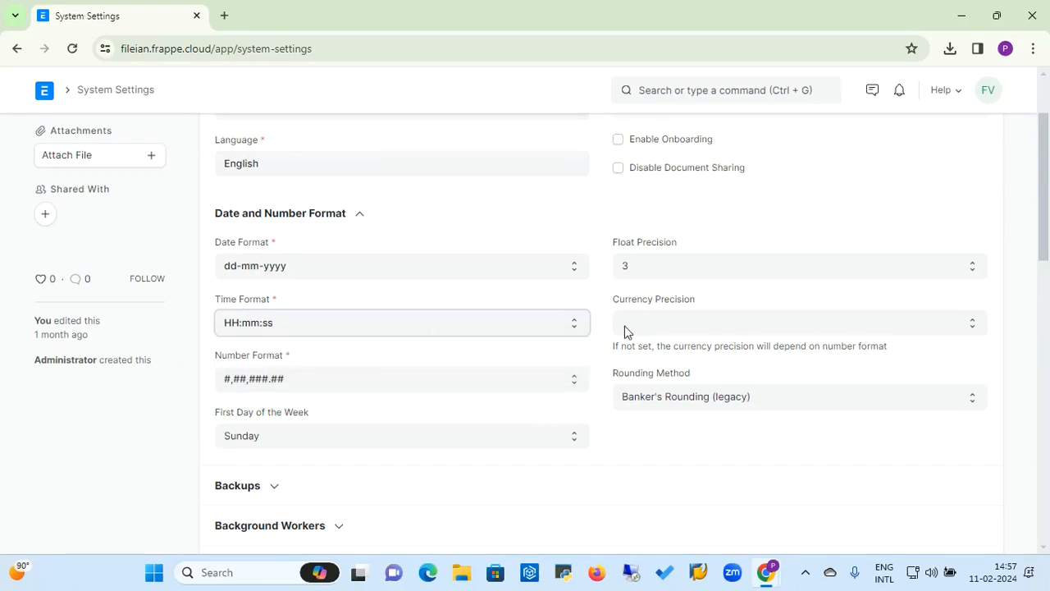
click(656, 323)
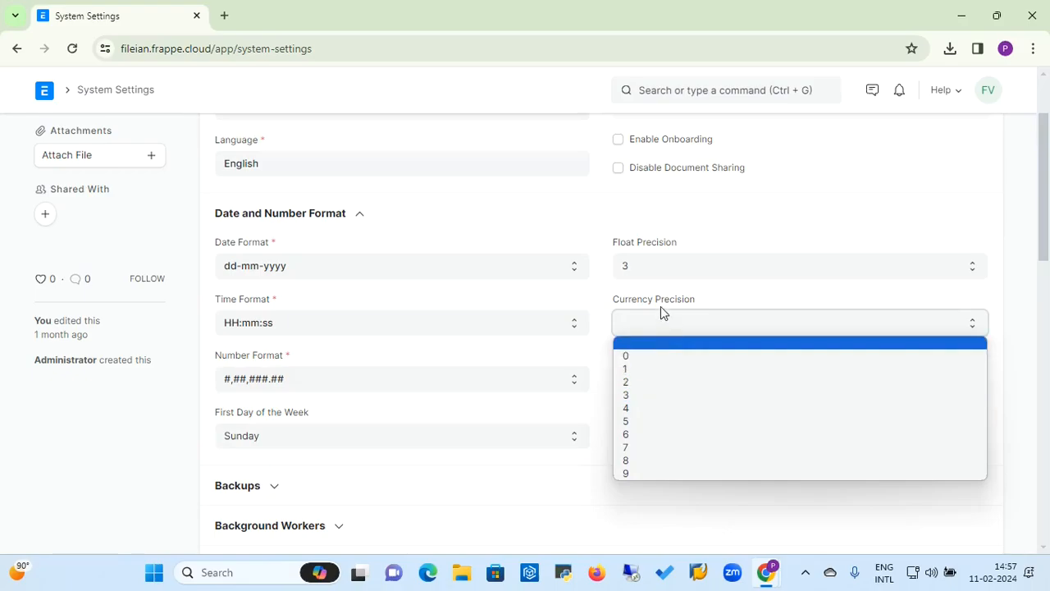
click(687, 286)
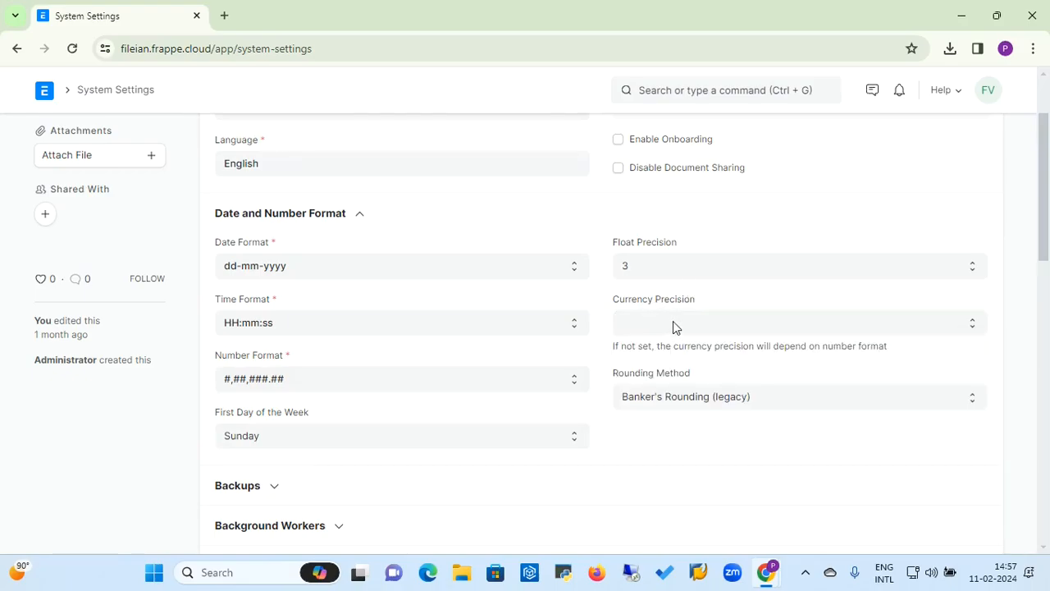
Choose #,##,###.## as the number format and Banker's Rounding (legacy) as the rounding method.
click(416, 388)
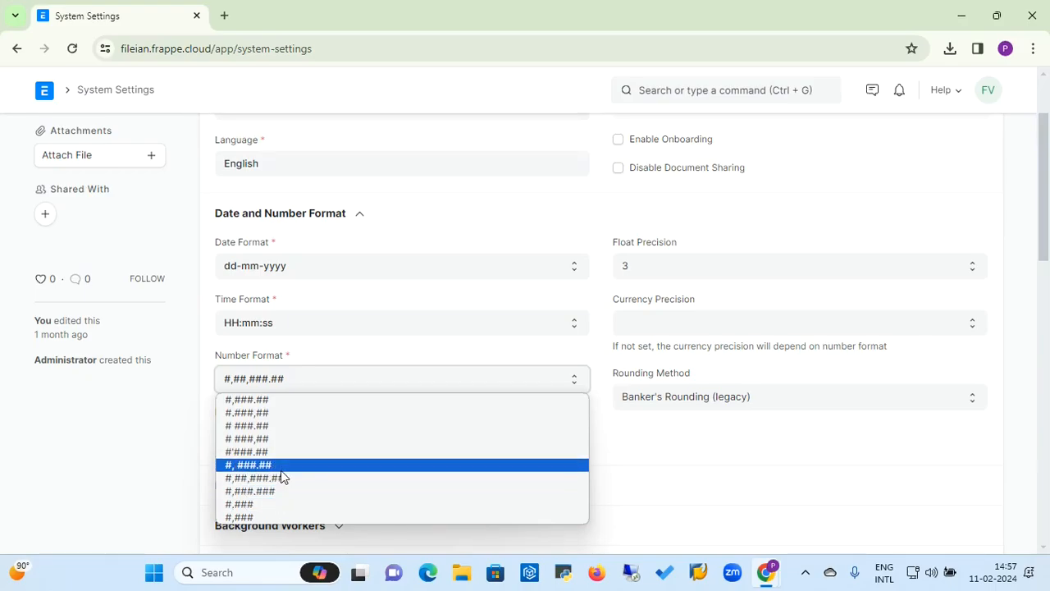
click(280, 481)
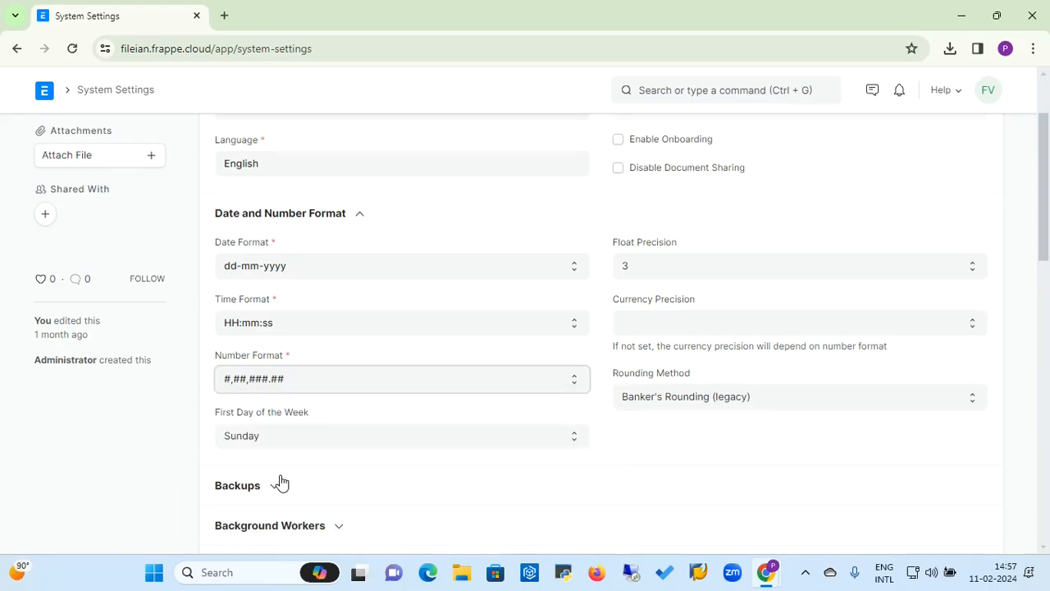
click(822, 397)
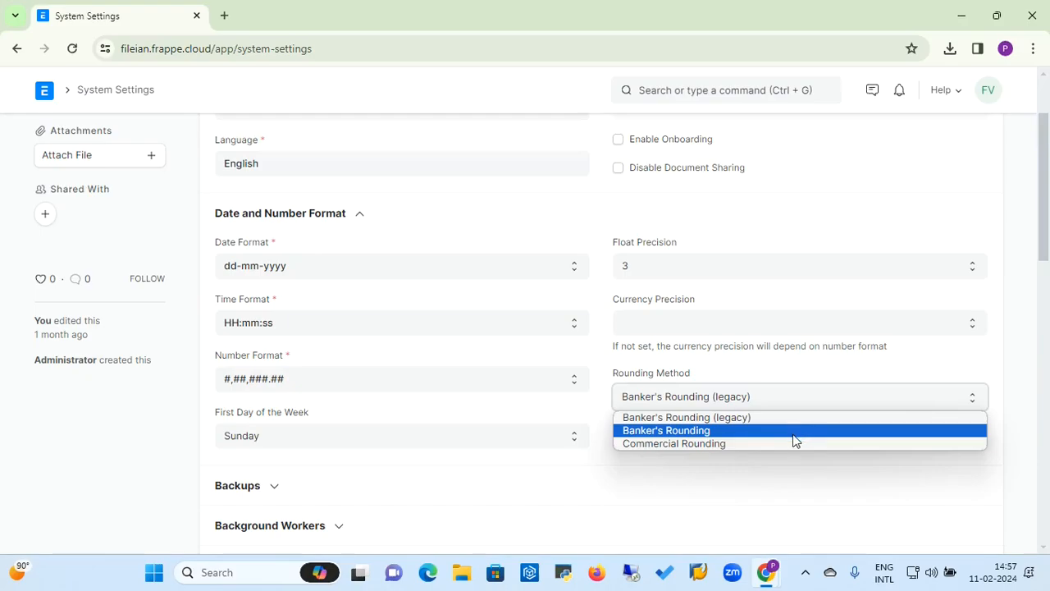
click(798, 418)
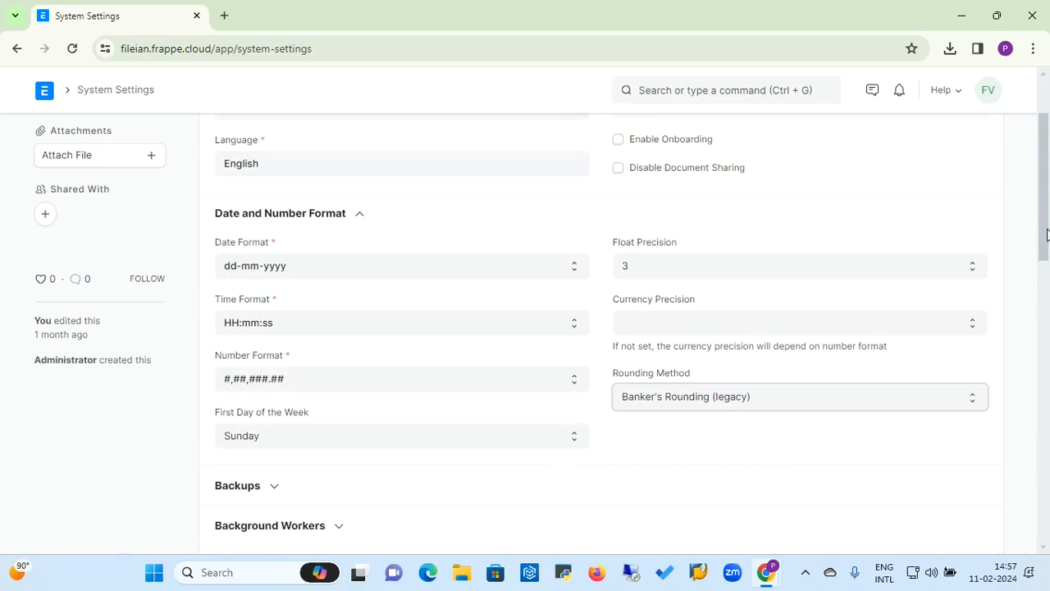
Examine the Backups section's number of backups and the Permissions section's options, collapsing each section after viewing it.
drag(1043, 228, 1043, 306)
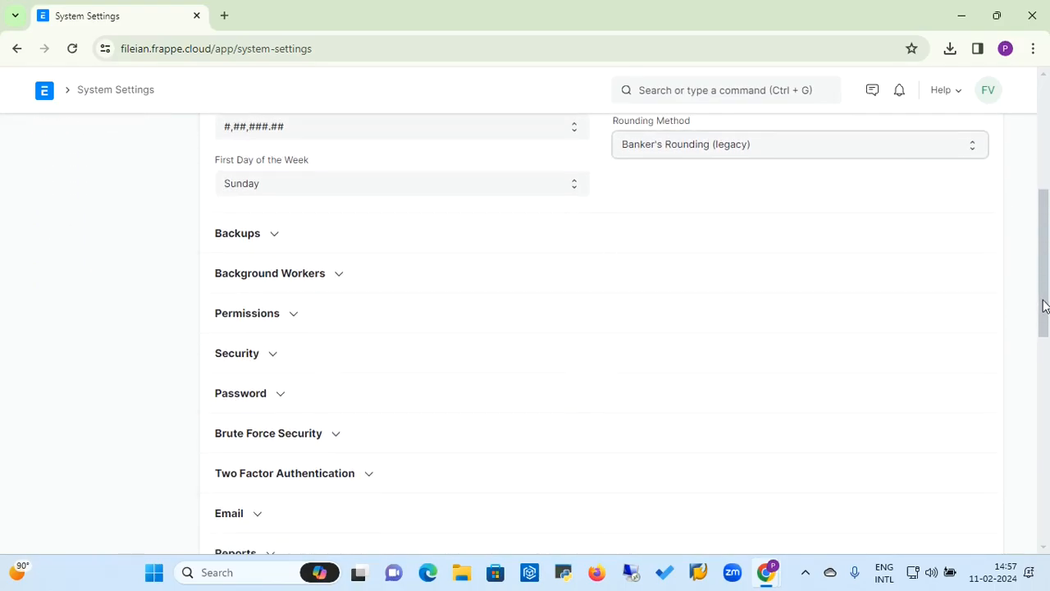
click(275, 239)
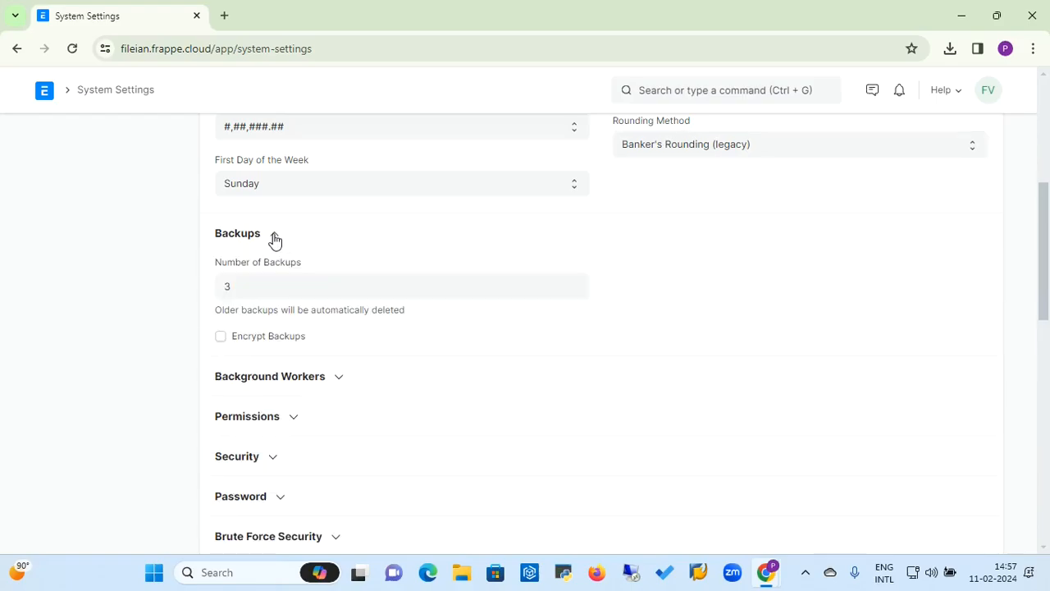
click(237, 292)
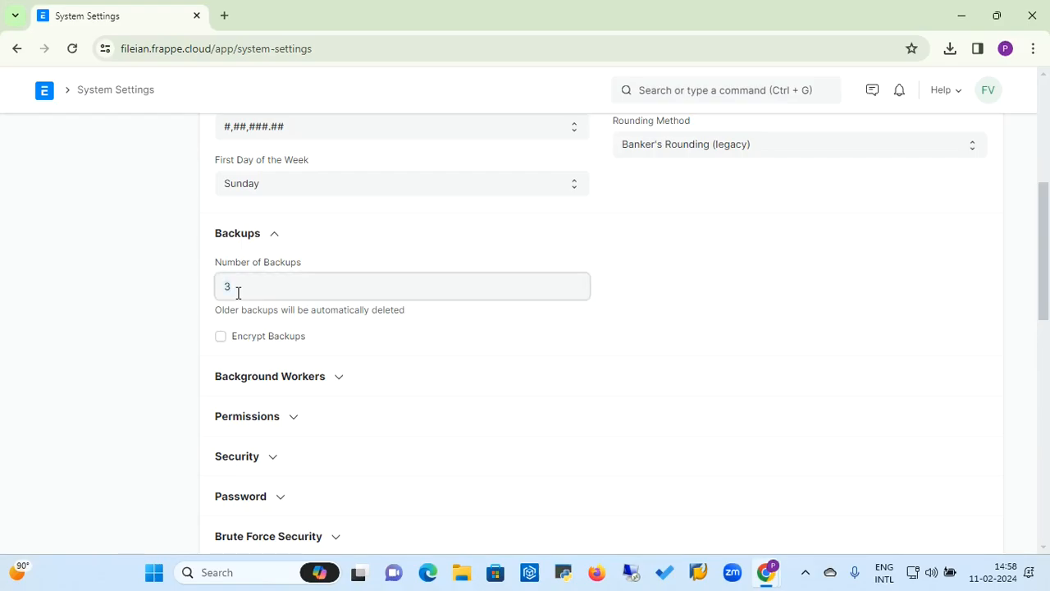
click(276, 239)
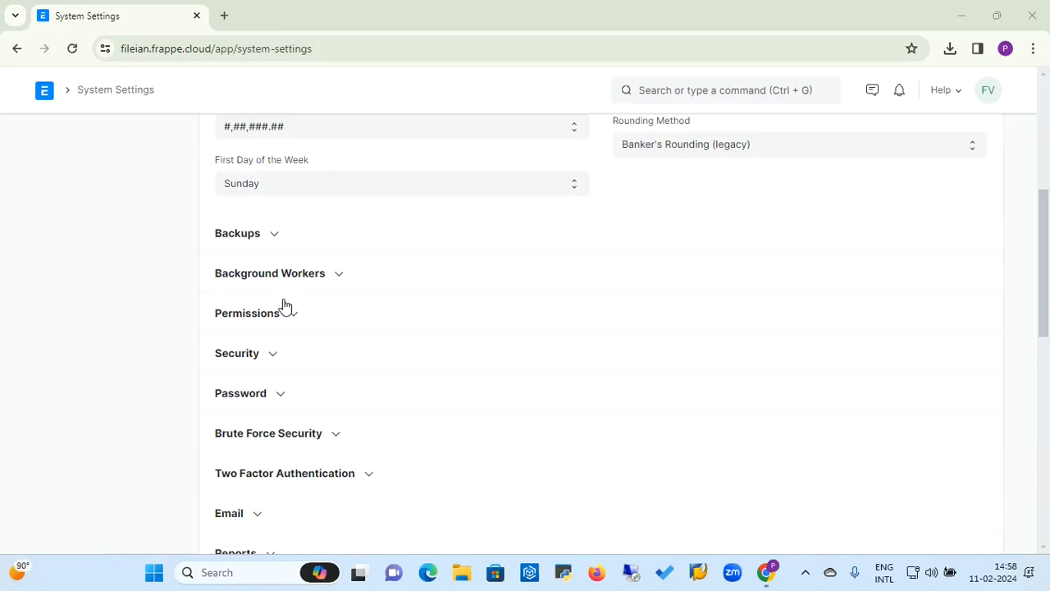
click(292, 322)
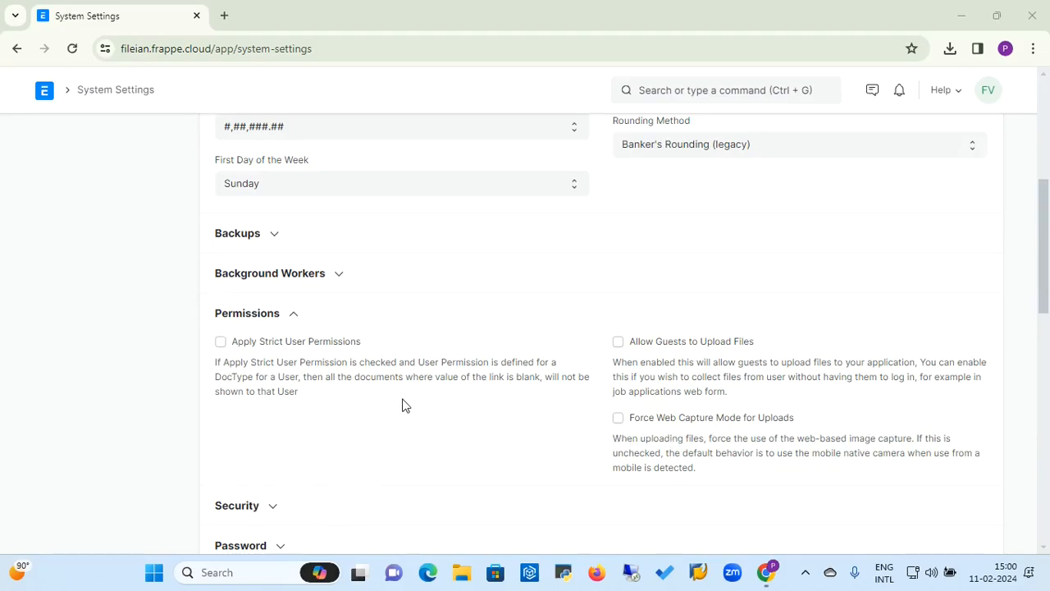
click(297, 321)
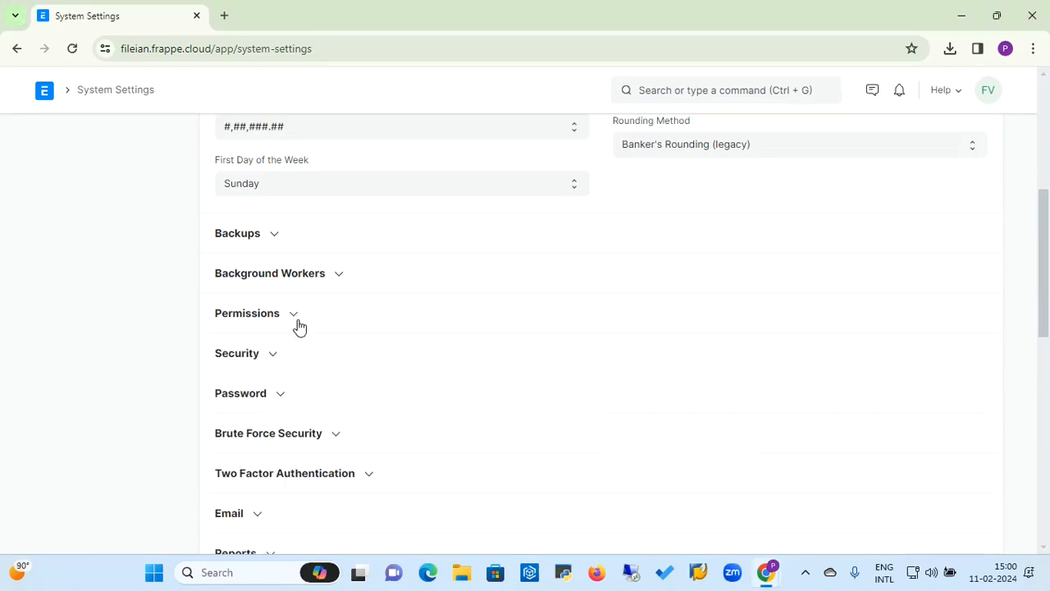
Expand the Security section and examine its session expiry, document share key expiry and login options.
click(274, 358)
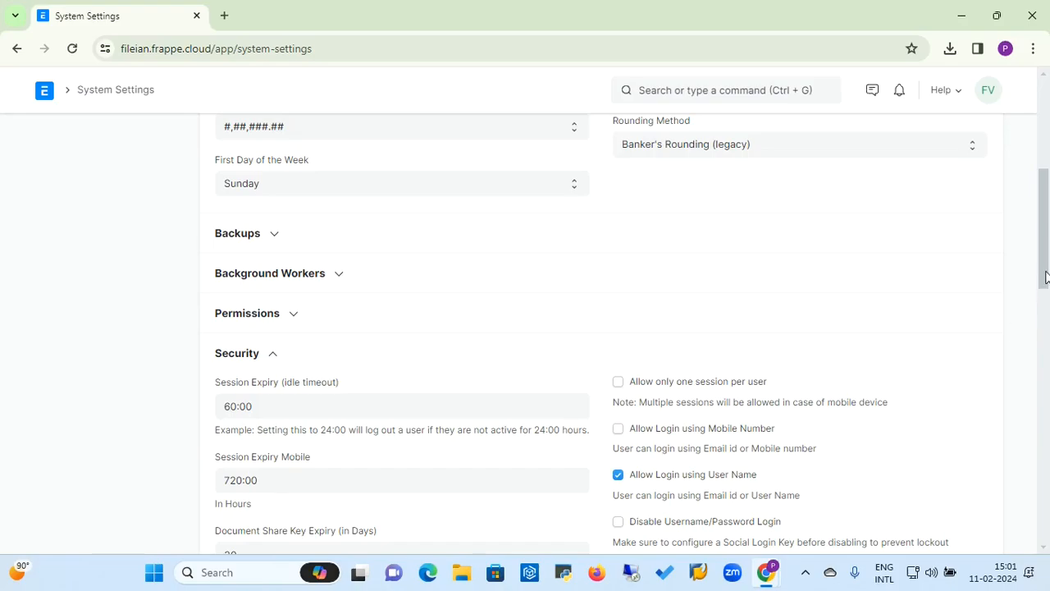
drag(1045, 273, 1043, 283)
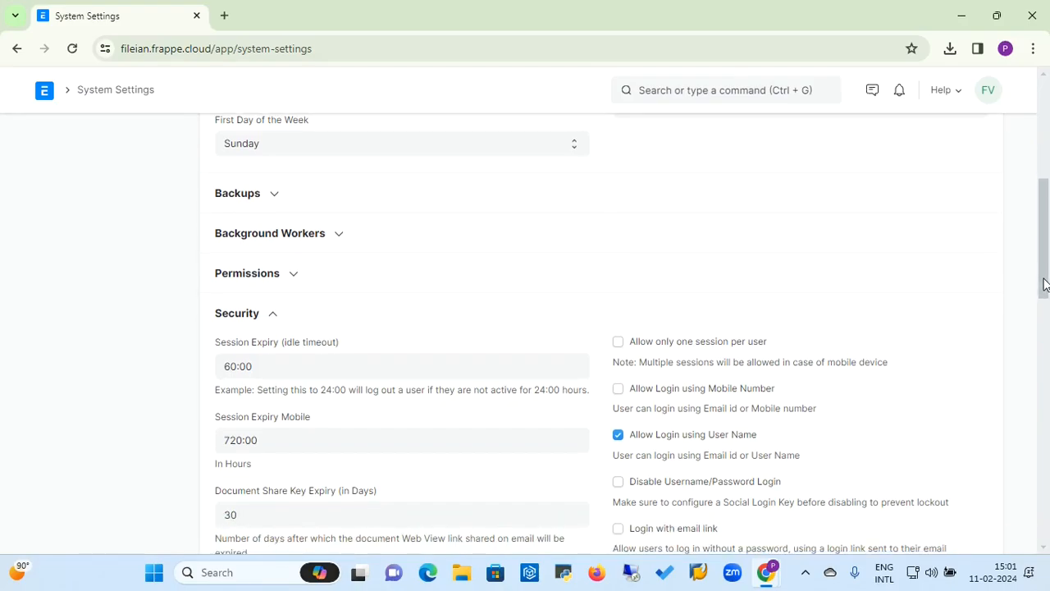
drag(1043, 283, 1042, 316)
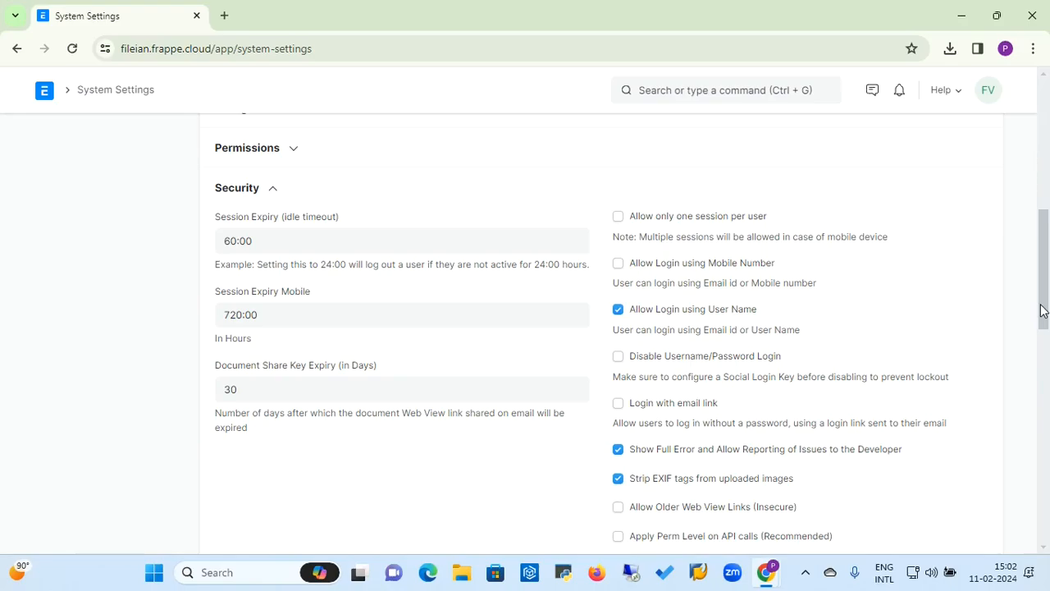
drag(1042, 310, 1034, 375)
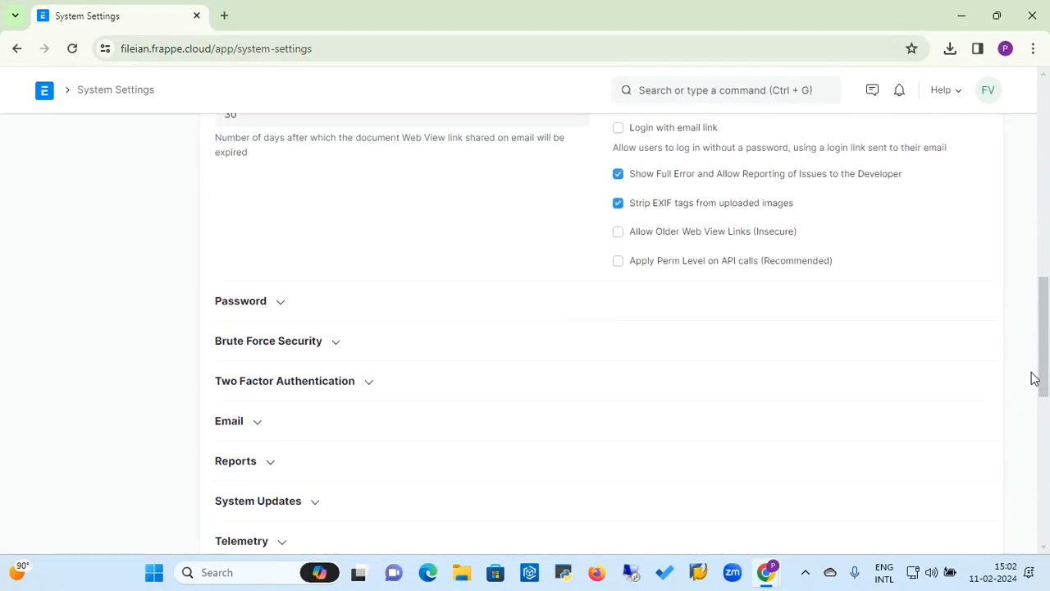
Expand the Password section, review the forced password reset interval and choose 2 as the Minimum Password Score.
click(281, 303)
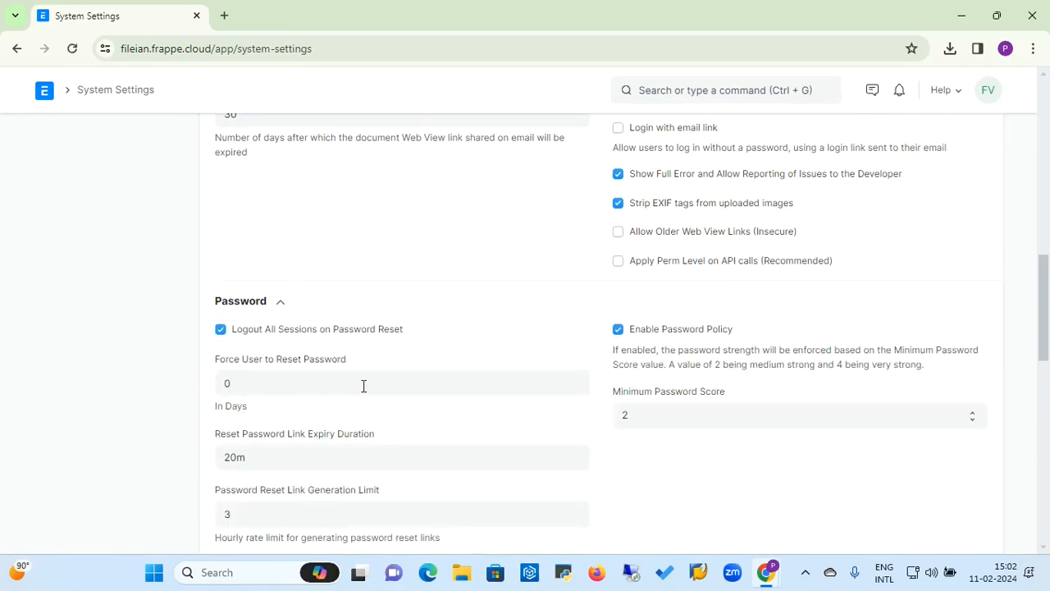
click(395, 386)
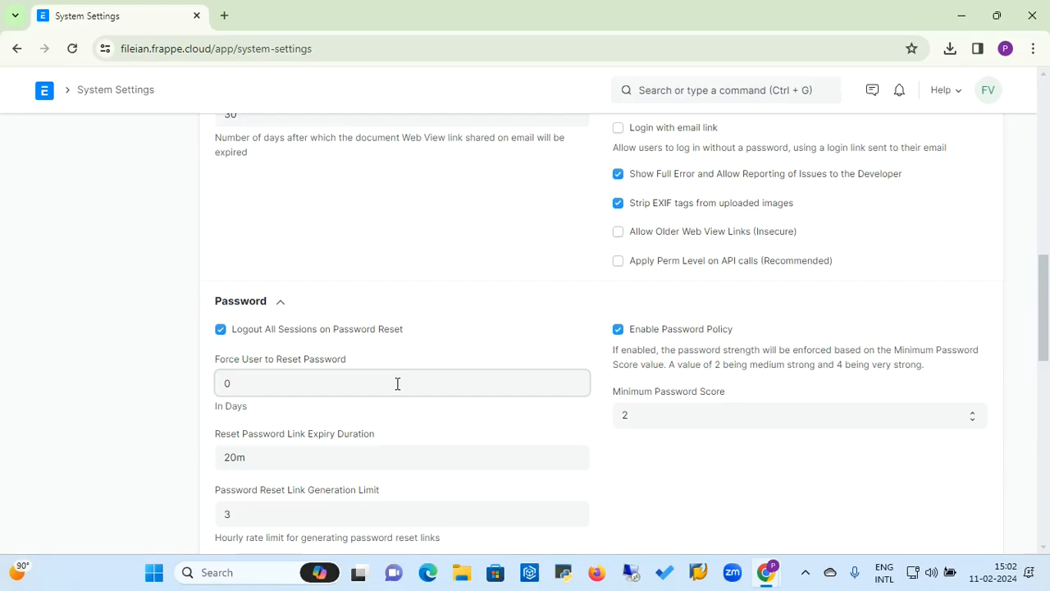
click(685, 426)
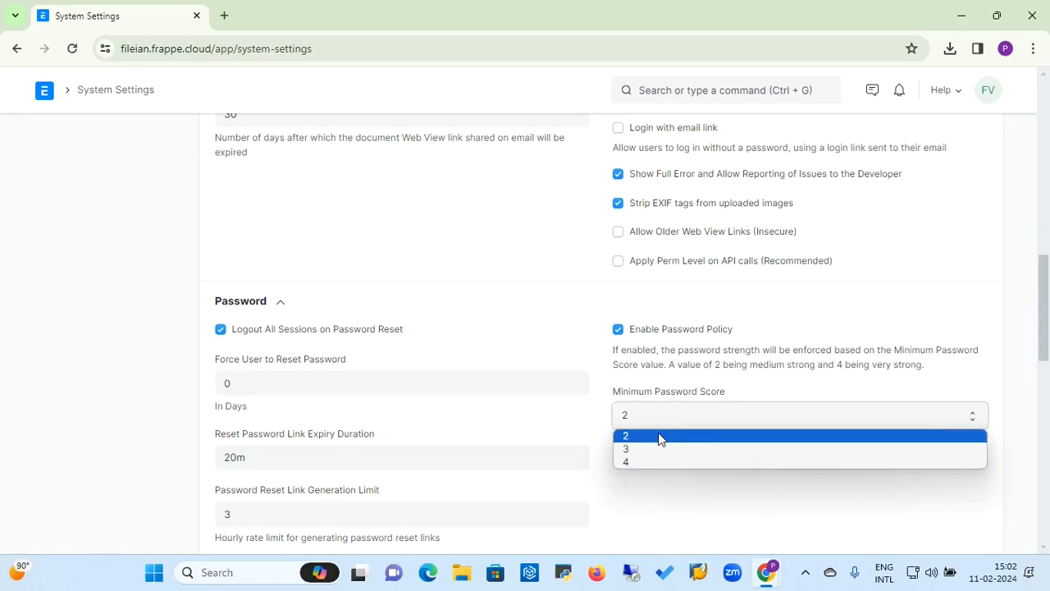
click(659, 436)
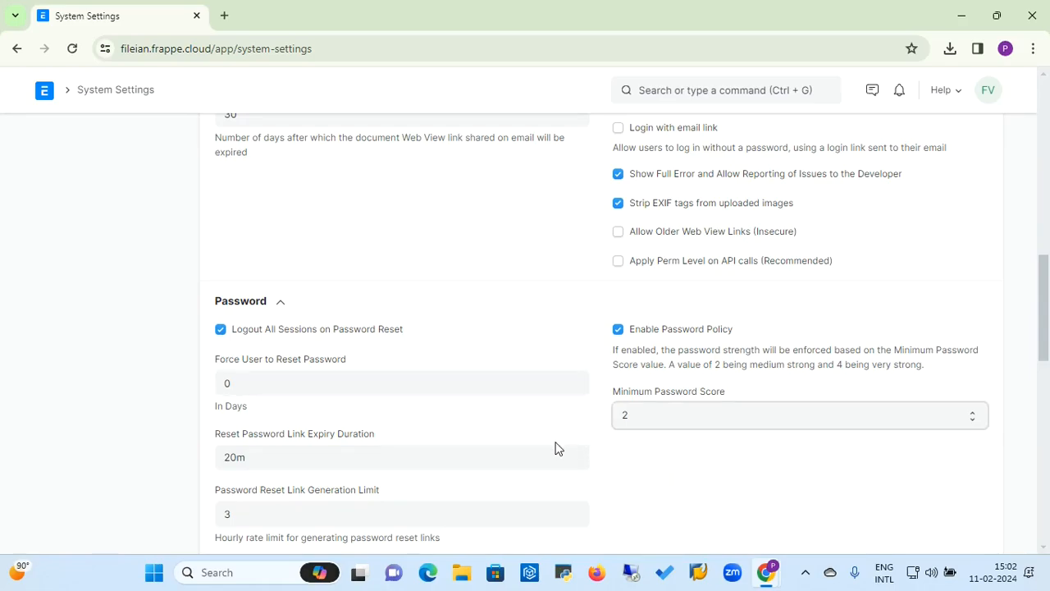
Examine the Reset Password Link Expiry Duration and Password Reset Link Generation Limit fields without changing them.
click(429, 465)
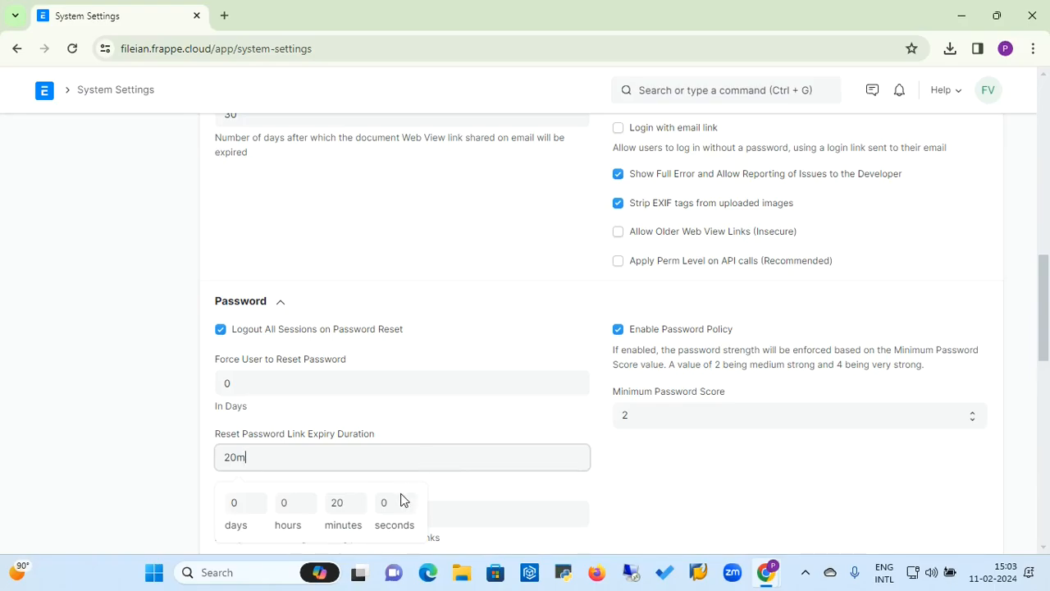
click(648, 478)
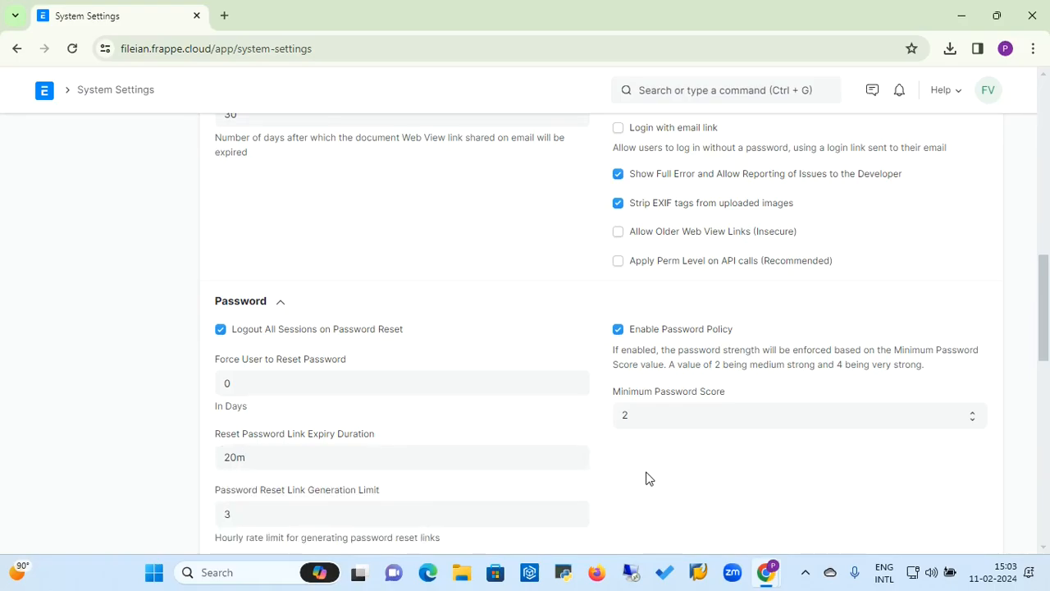
drag(1045, 324, 1047, 353)
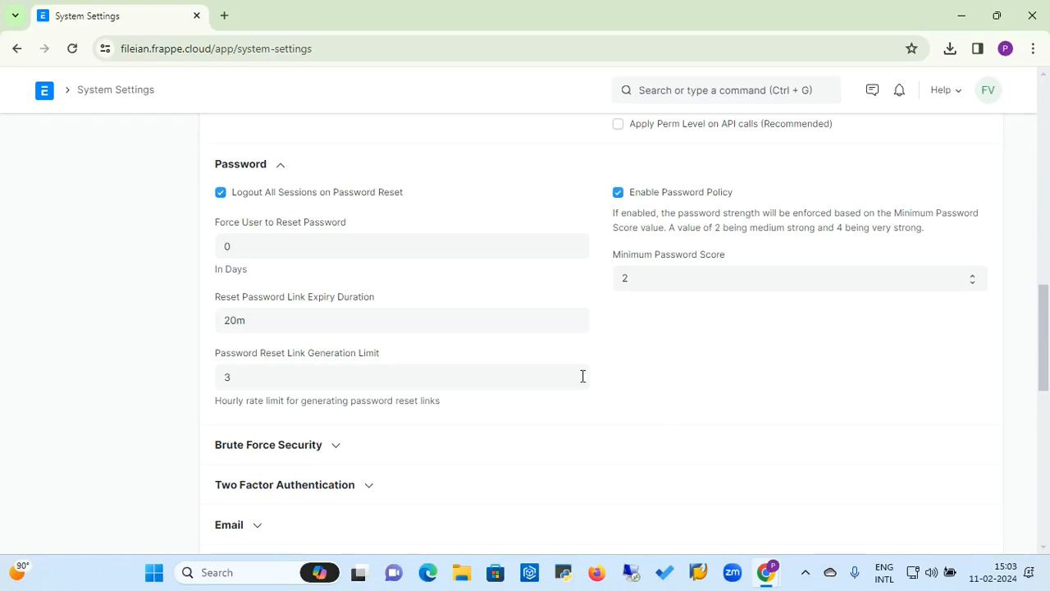
click(388, 383)
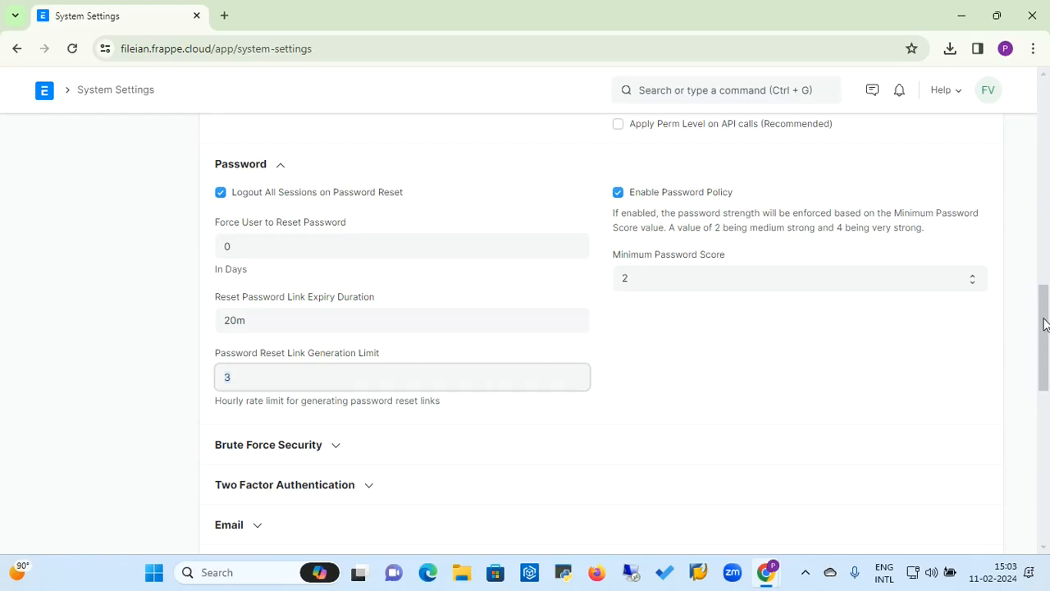
drag(1043, 324, 1040, 114)
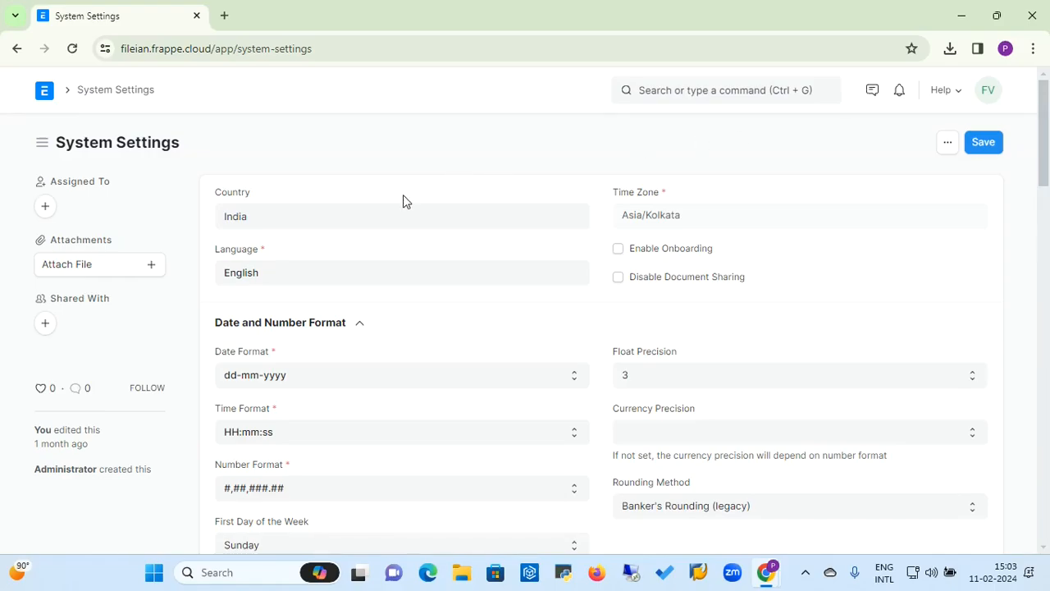
Open Accounts Settings from the ERPNext Settings workspace, examine its Invoice and Billing options and return to the workspace.
click(16, 50)
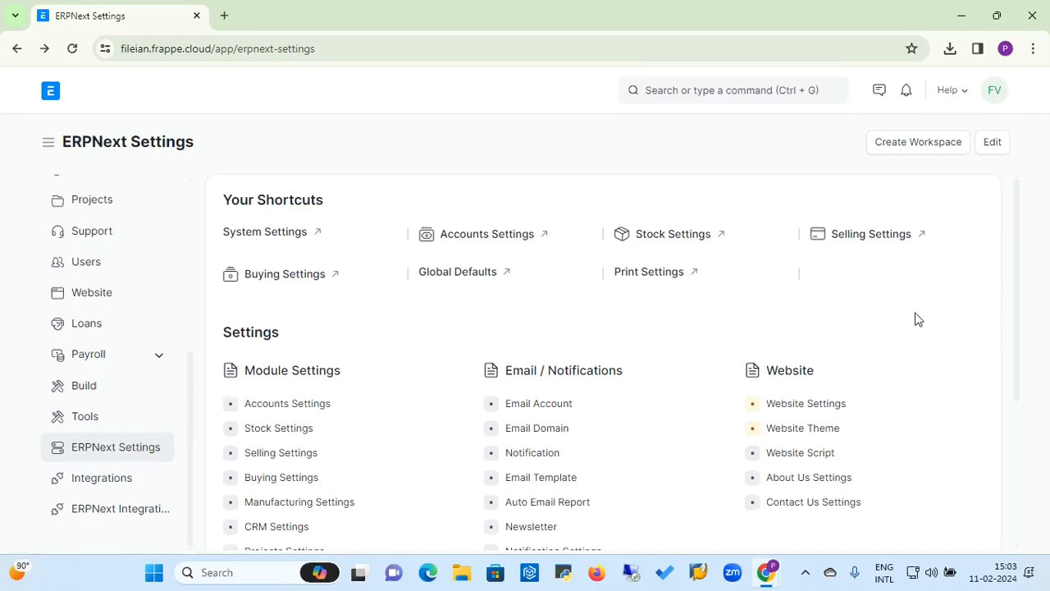
scroll(917, 319, down, 2)
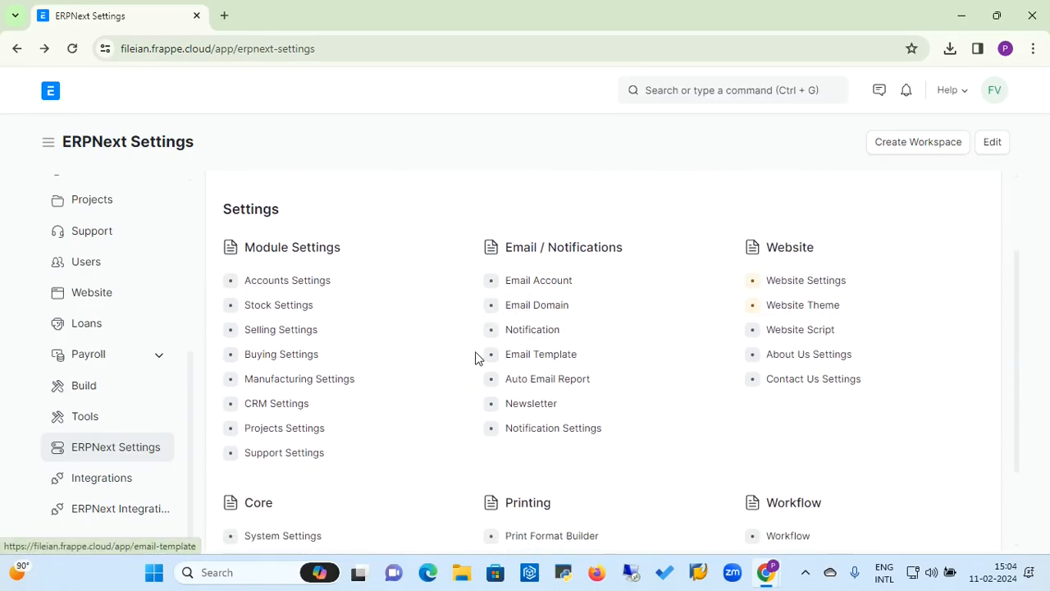
click(312, 293)
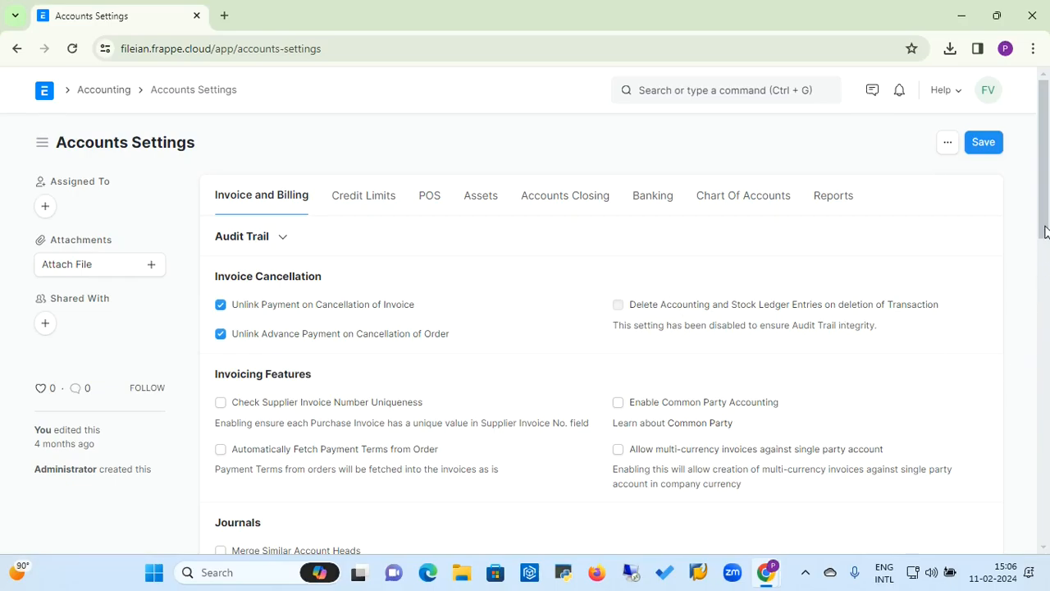
mouse_move(1045, 231)
mouse_down()
mouse_move(1039, 269)
mouse_move(1044, 217)
mouse_up()
drag(1044, 226, 1044, 262)
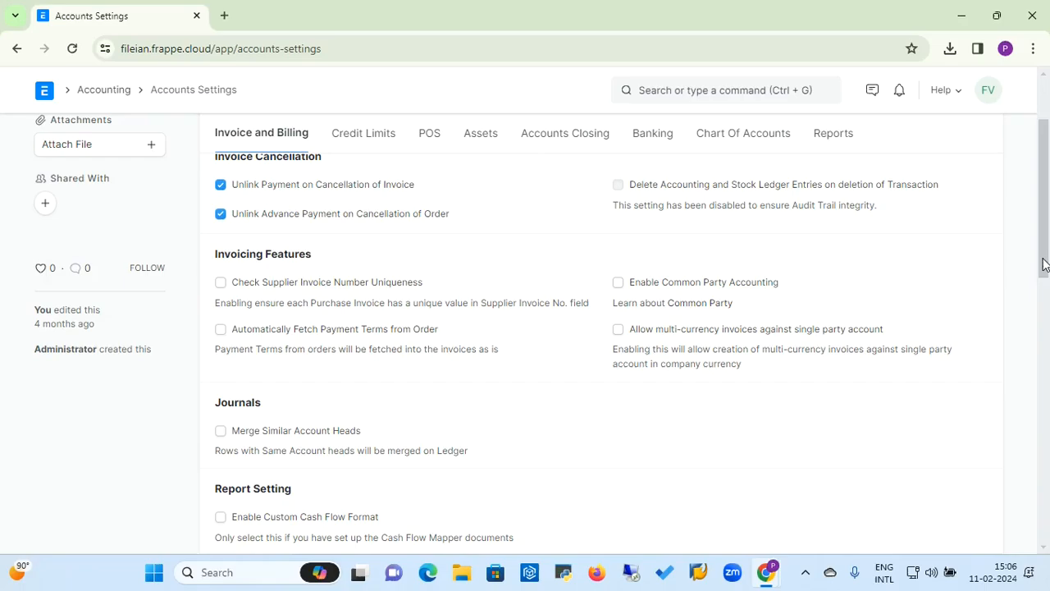
drag(1044, 263, 1044, 212)
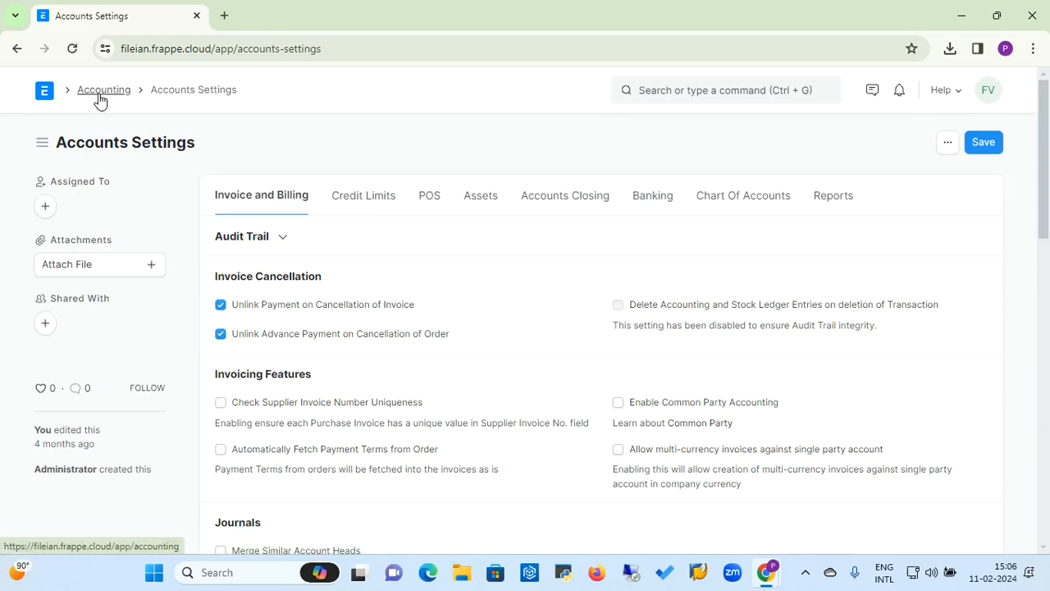
click(17, 49)
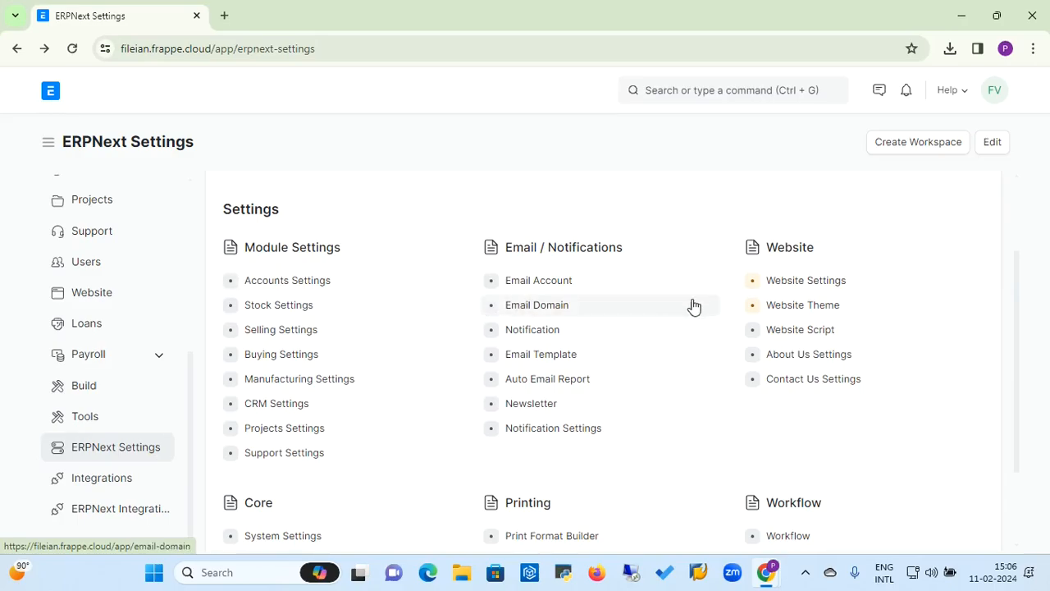
Open a new Website Theme form, examine its font and color fields, and return to ERPNext Settings without saving.
click(799, 307)
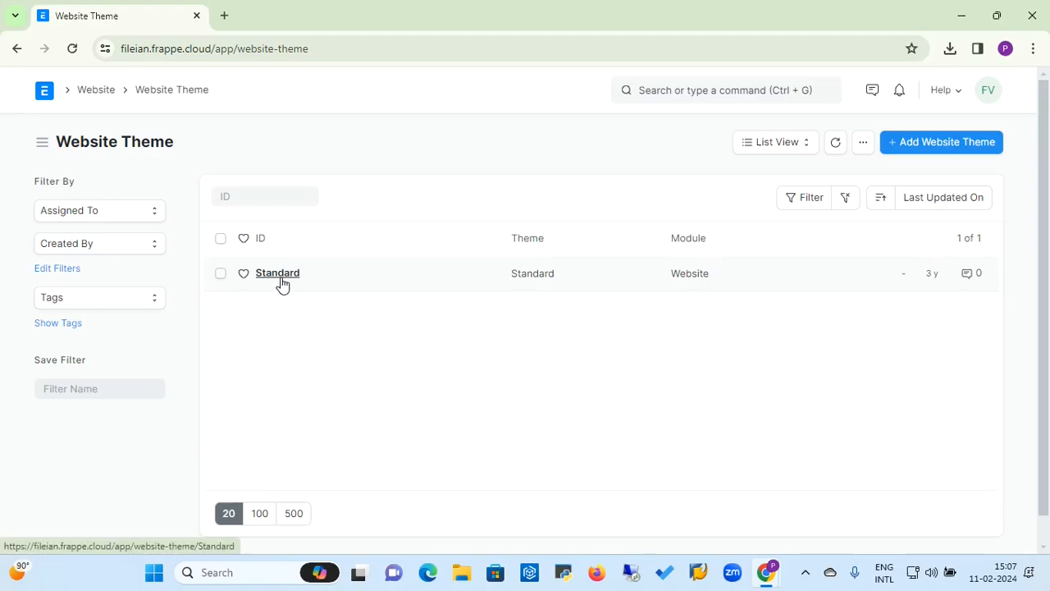
click(952, 143)
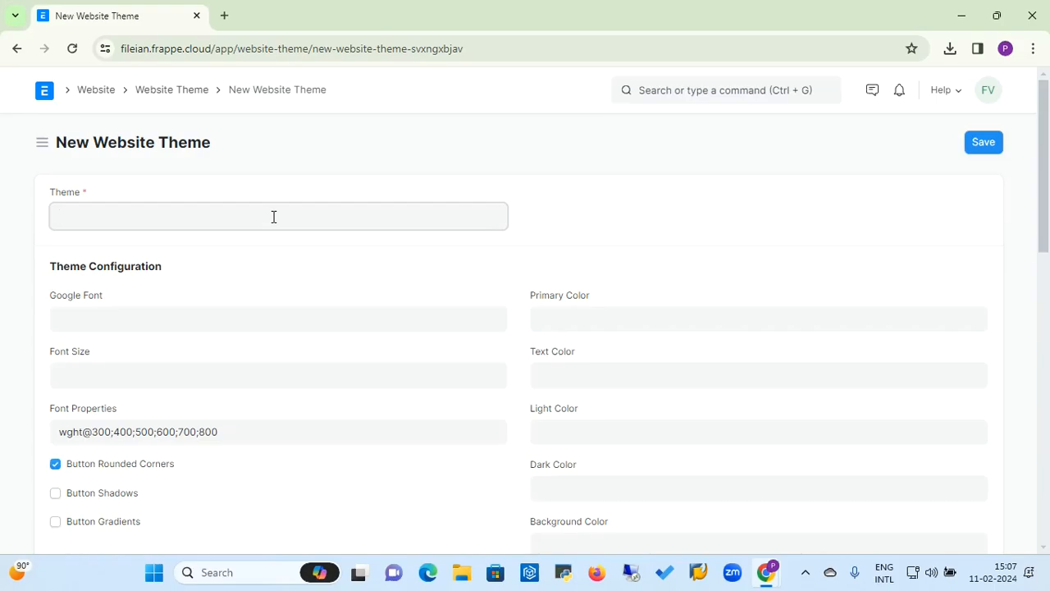
click(158, 321)
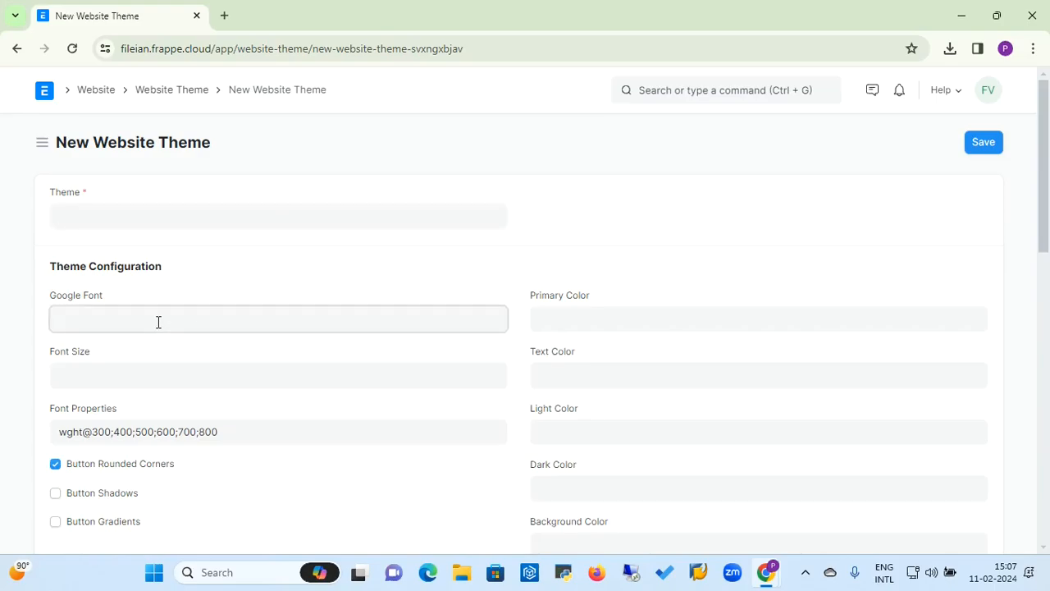
click(554, 327)
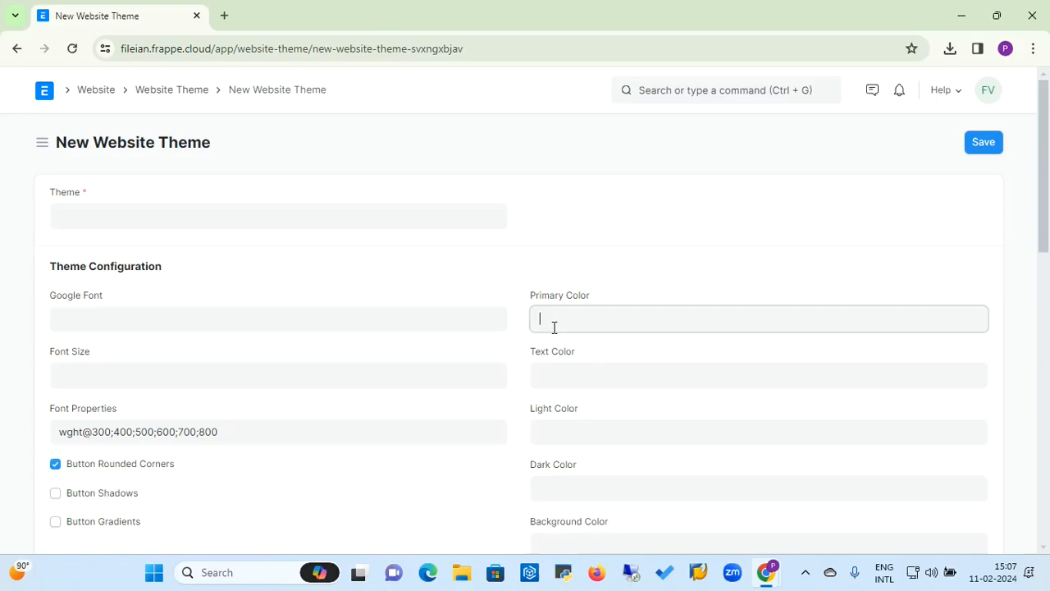
click(499, 363)
click(560, 425)
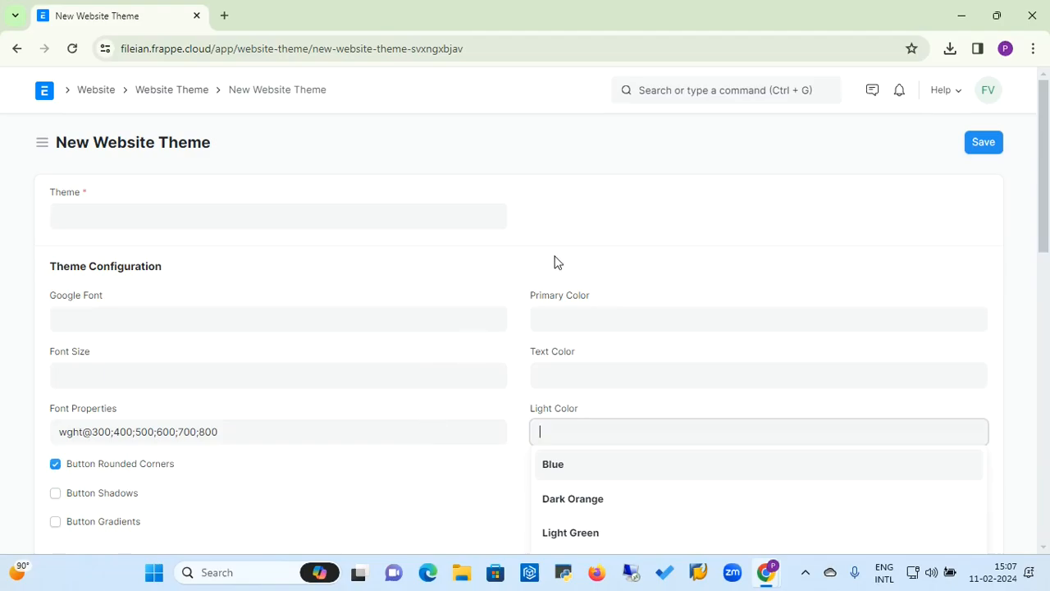
click(579, 230)
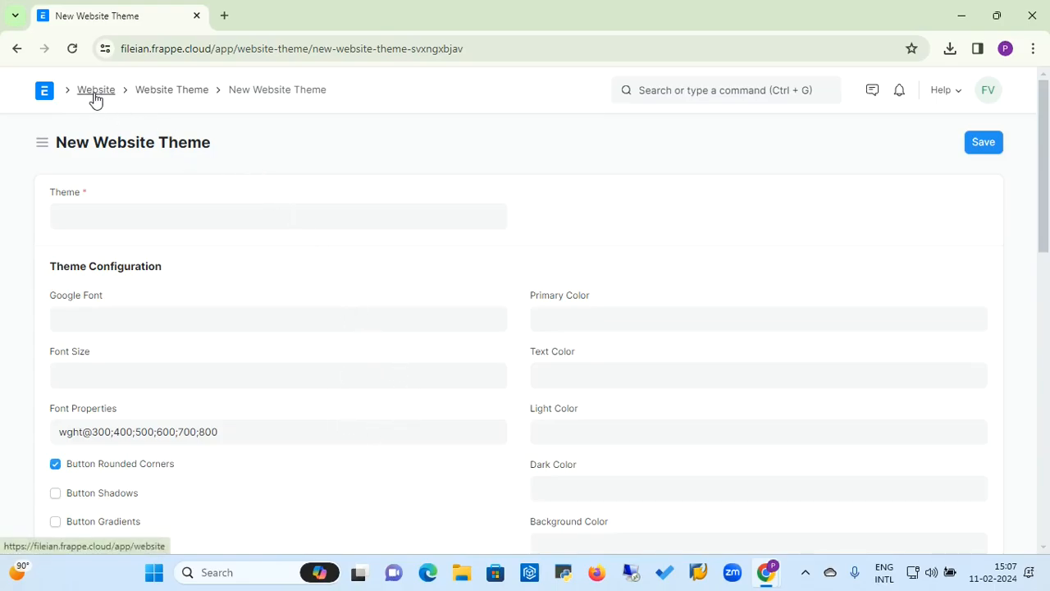
click(17, 48)
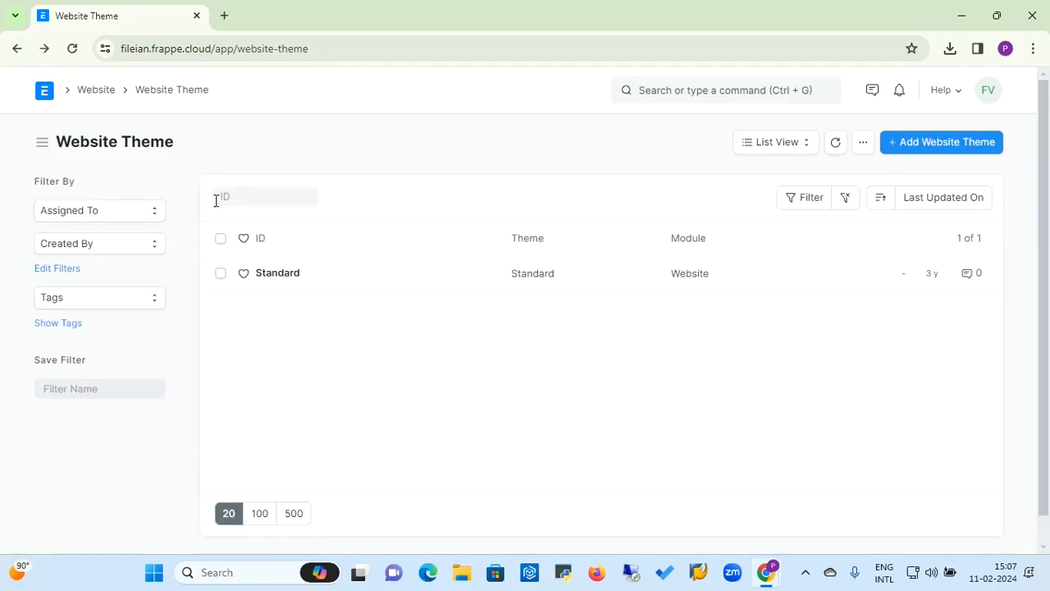
click(16, 50)
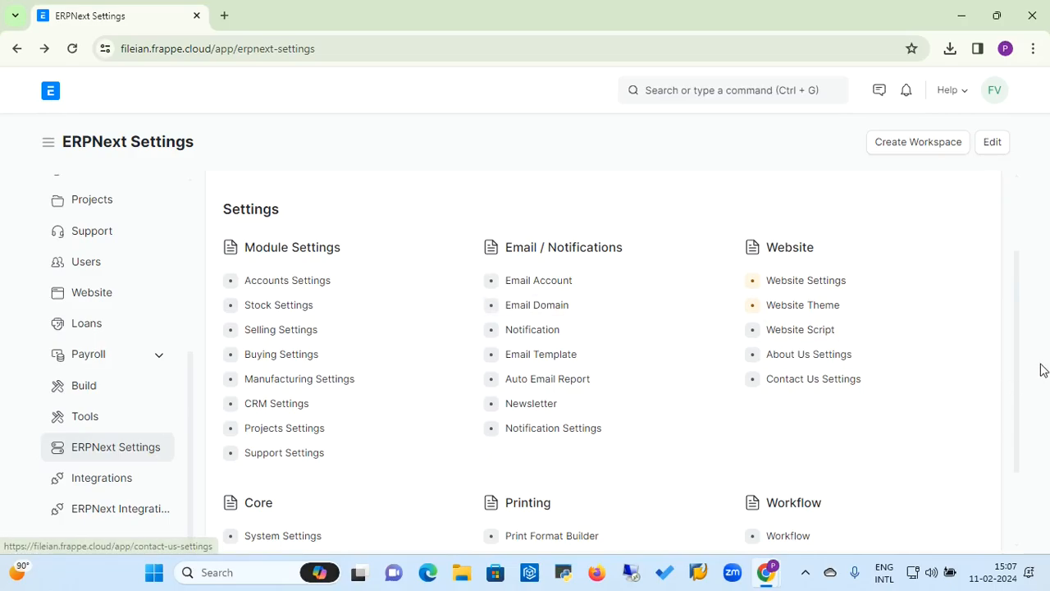
Create a new workflow named Quotation Approval with Quotation as its document type.
drag(1017, 358, 1017, 451)
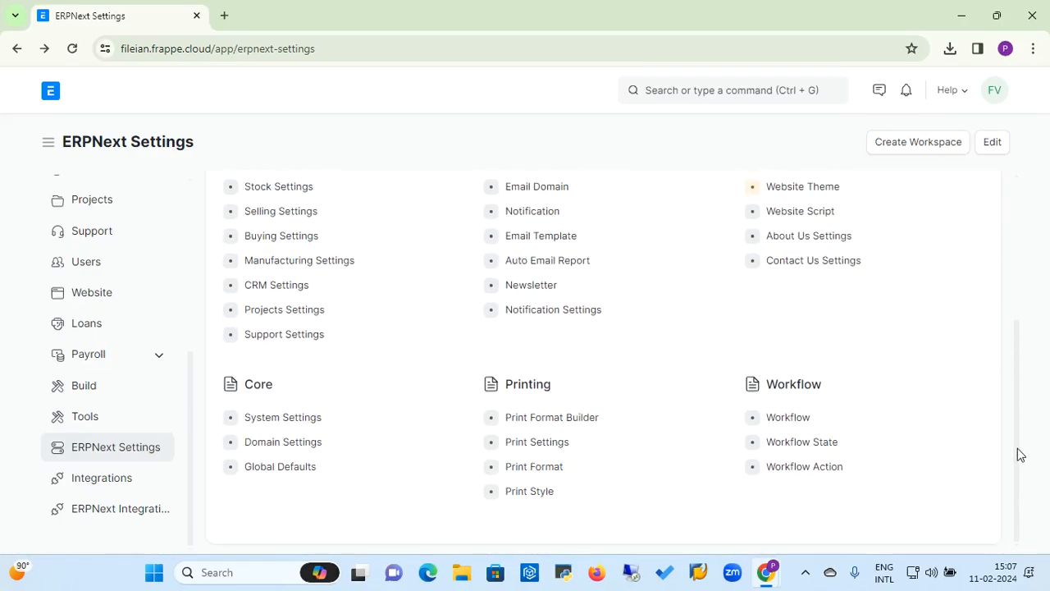
click(786, 418)
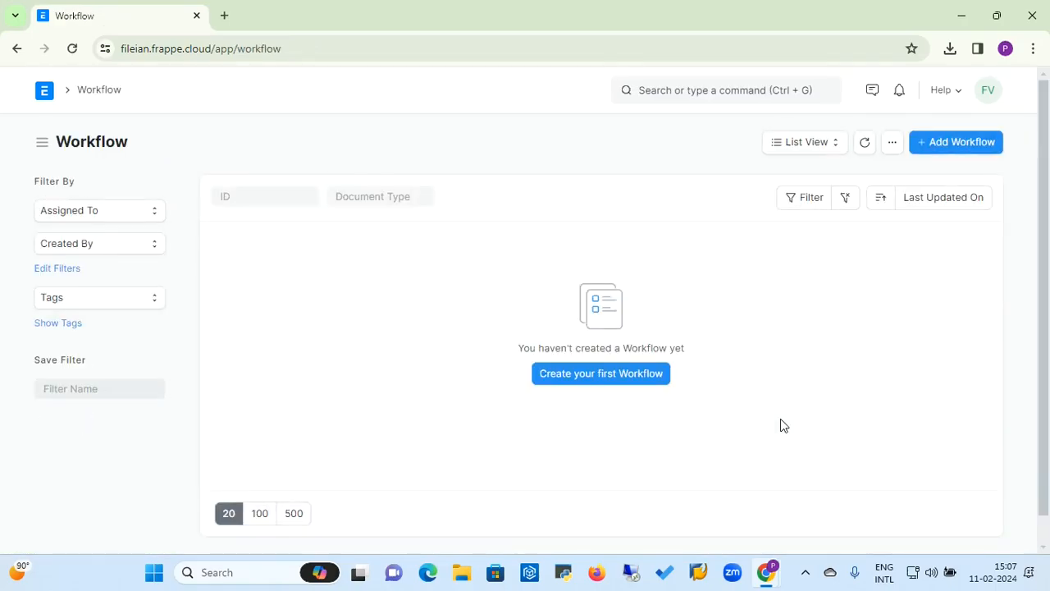
click(957, 151)
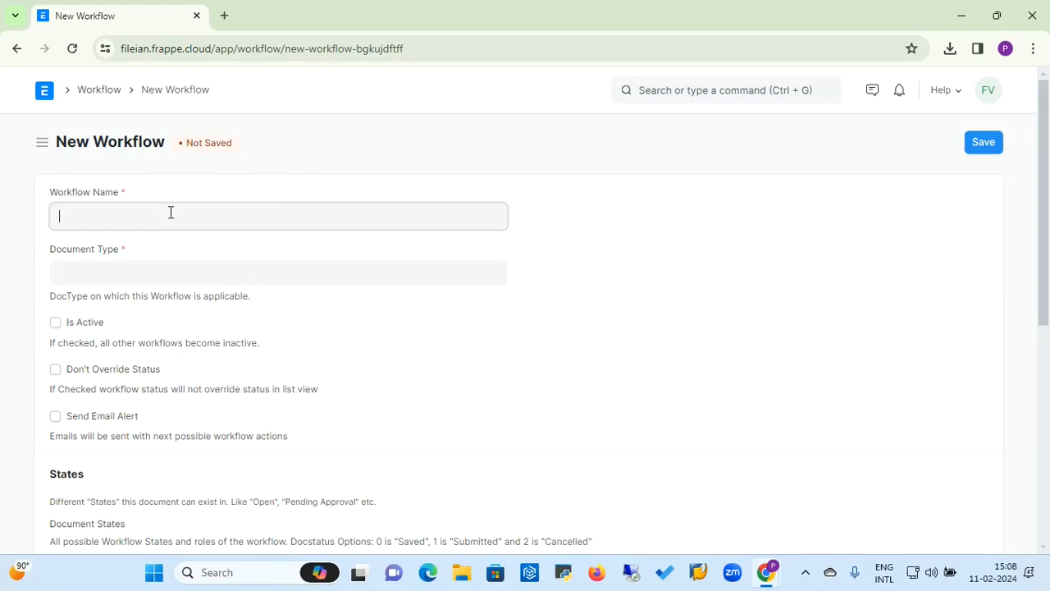
text(Quotation Approval)
click(136, 275)
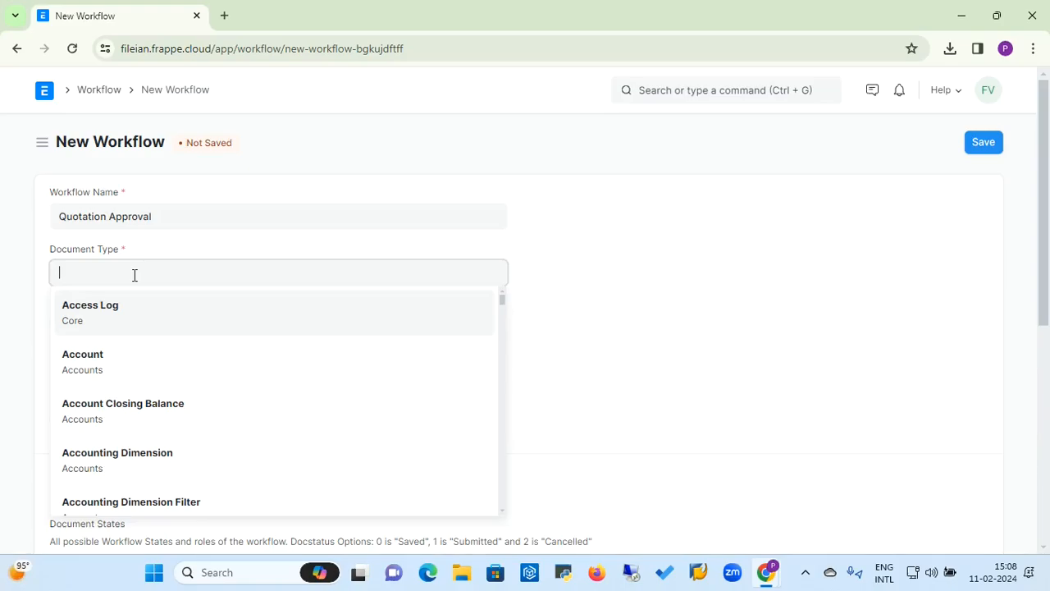
text(quo)
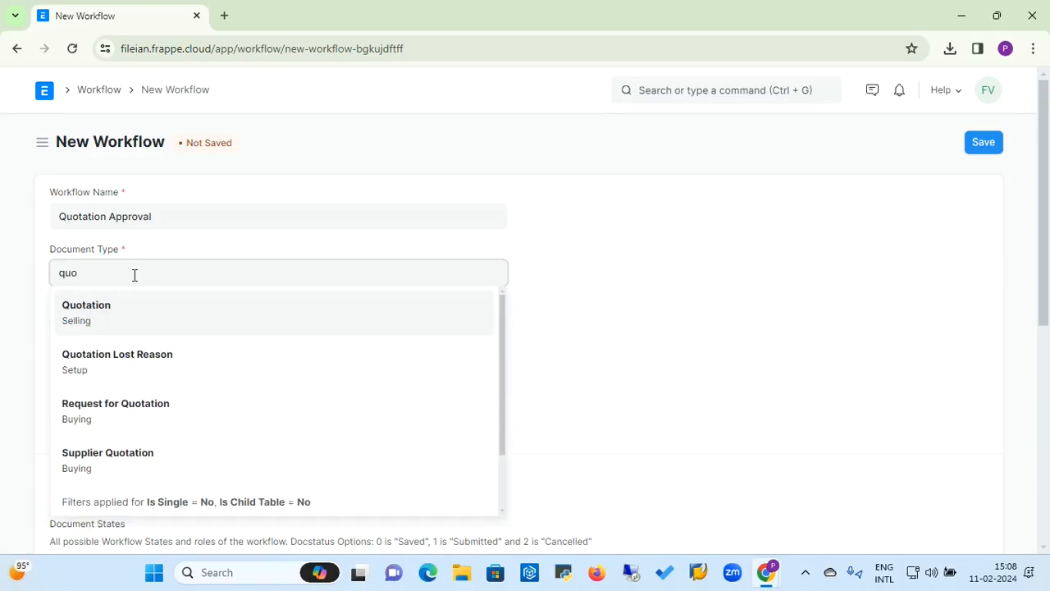
click(87, 311)
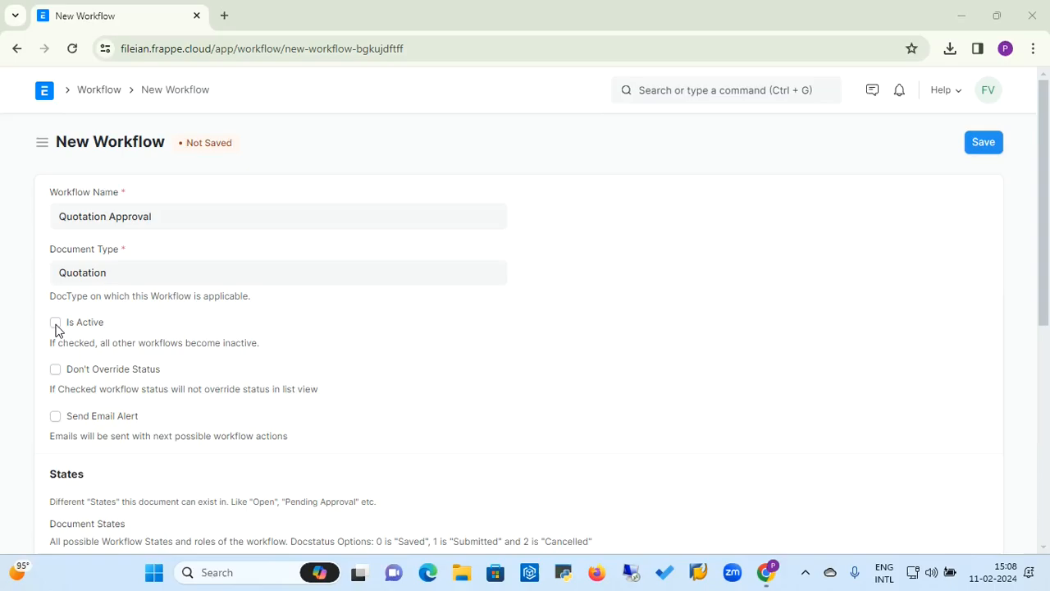
Set the state of the first Document States row to Draft, leaving its update field empty.
click(1045, 209)
drag(1044, 209, 1049, 328)
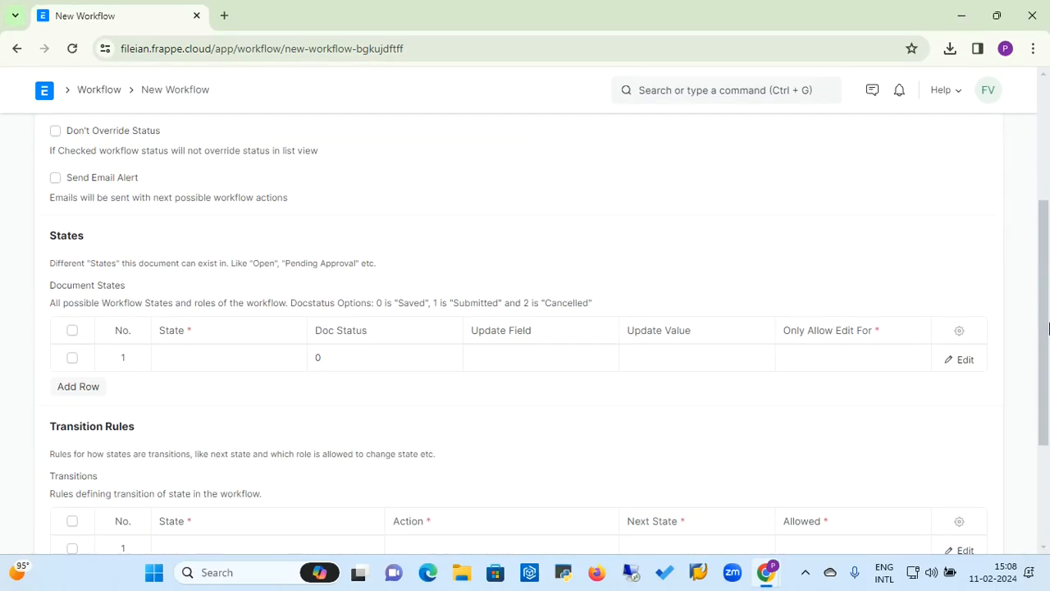
click(192, 360)
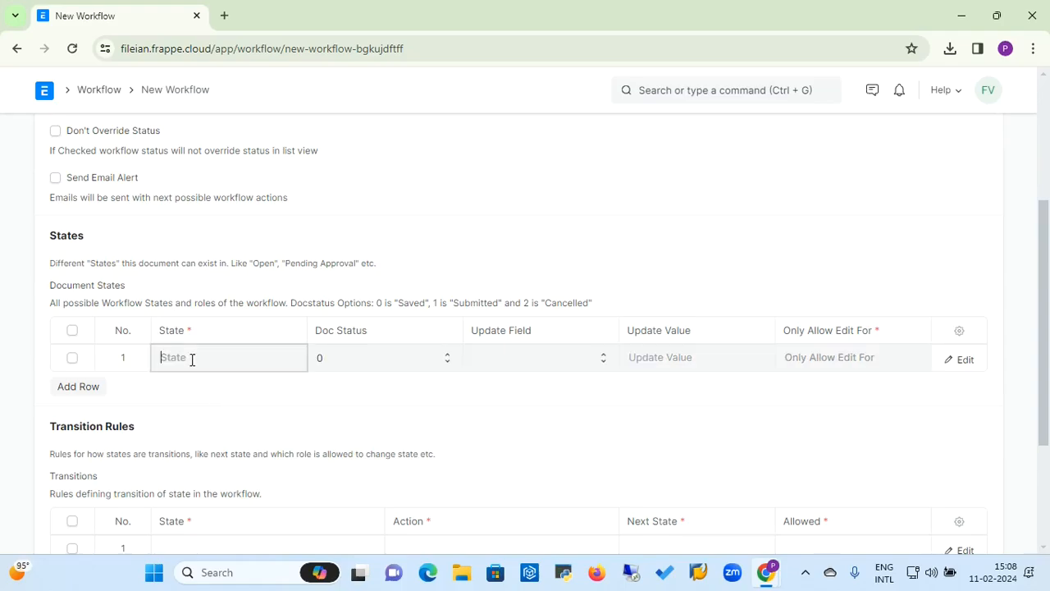
text(dr)
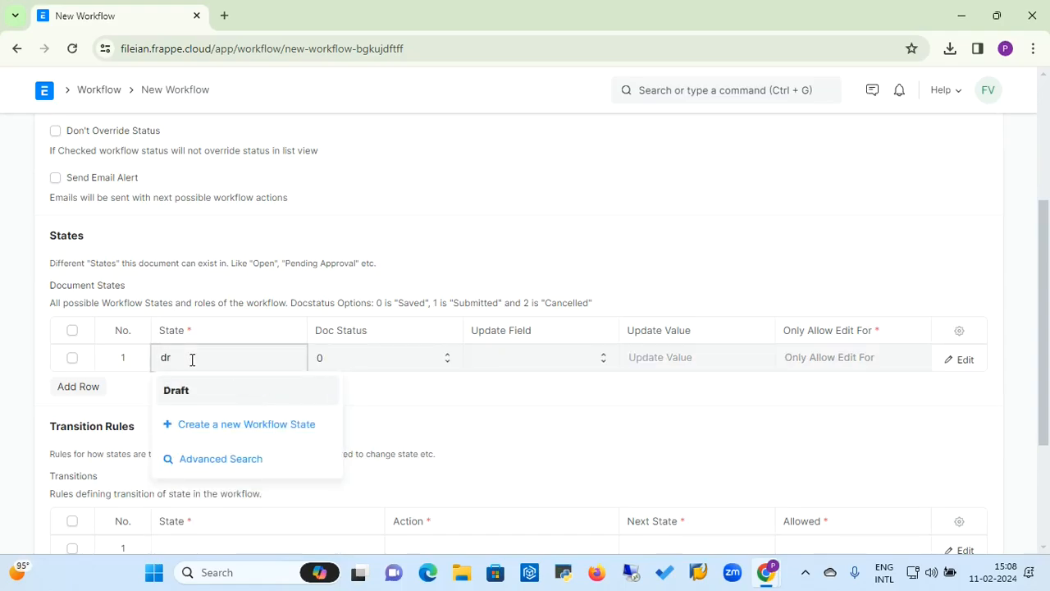
click(178, 392)
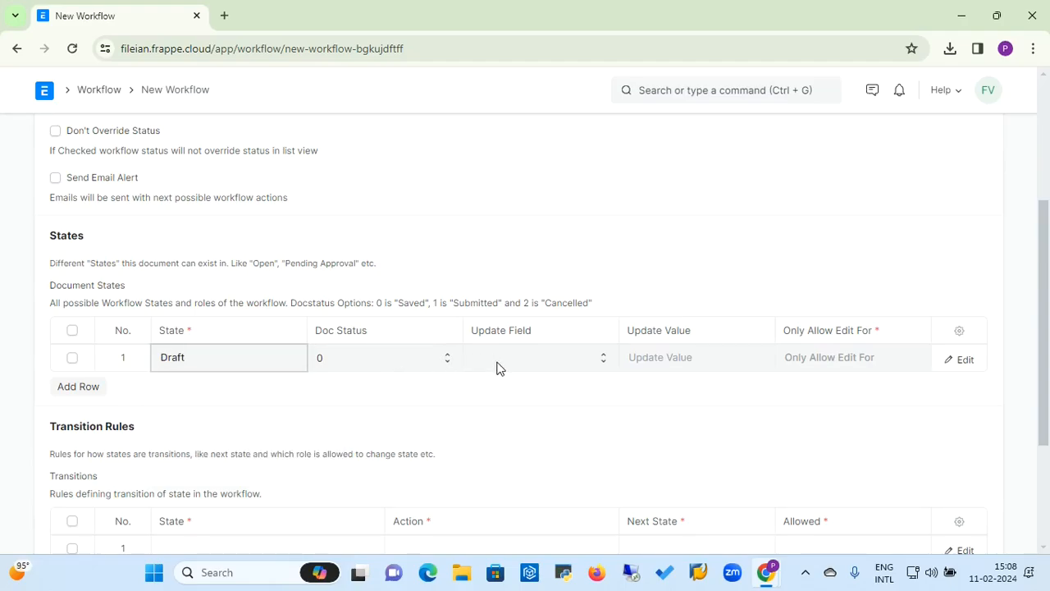
click(676, 362)
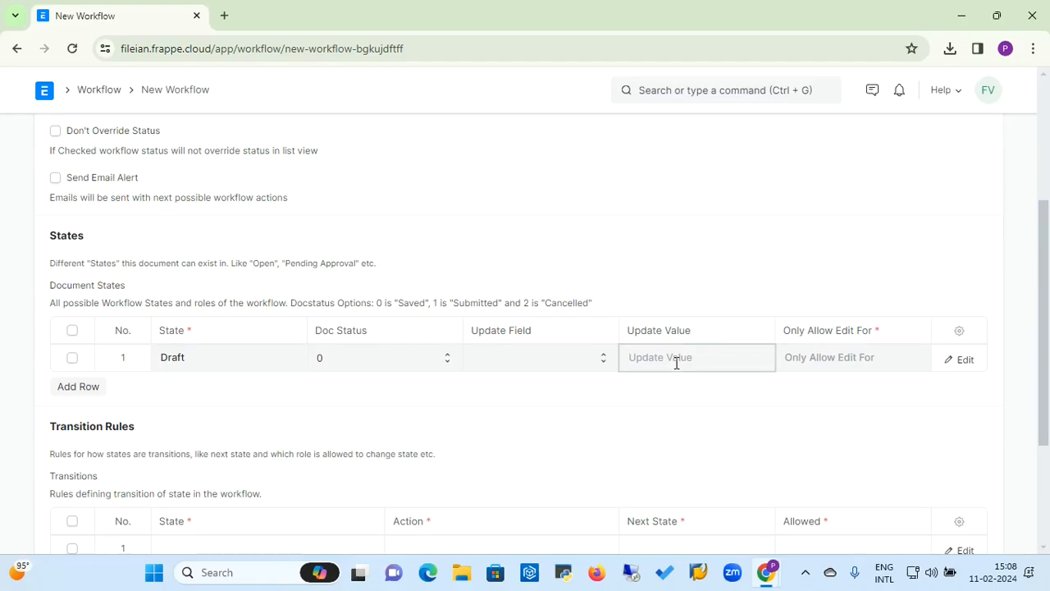
click(557, 371)
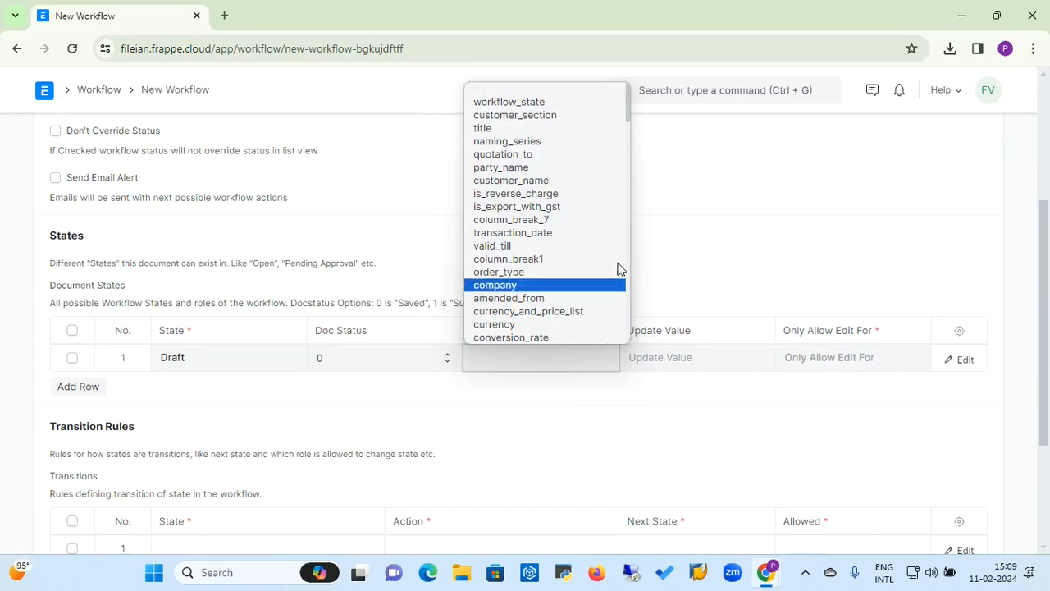
click(712, 252)
Give the Draft state row the update value Draft and allow editing only for Sales User.
click(666, 359)
text(d)
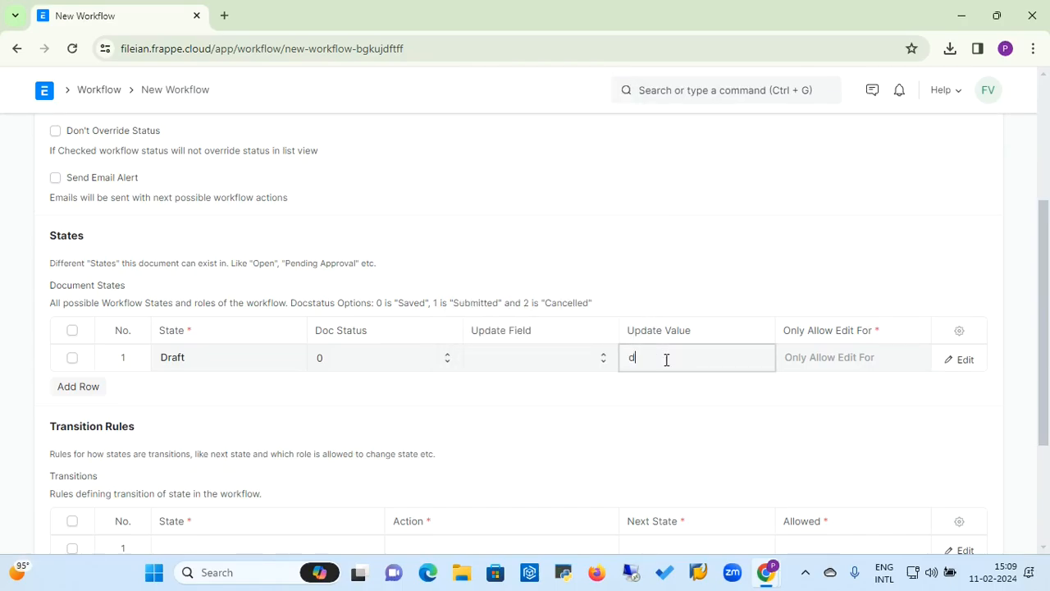
key(BackSpace)
text(d)
key(BackSpace)
text(Dratr)
key(BackSpace)
key(BackSpace)
text(ft)
key(Tab)
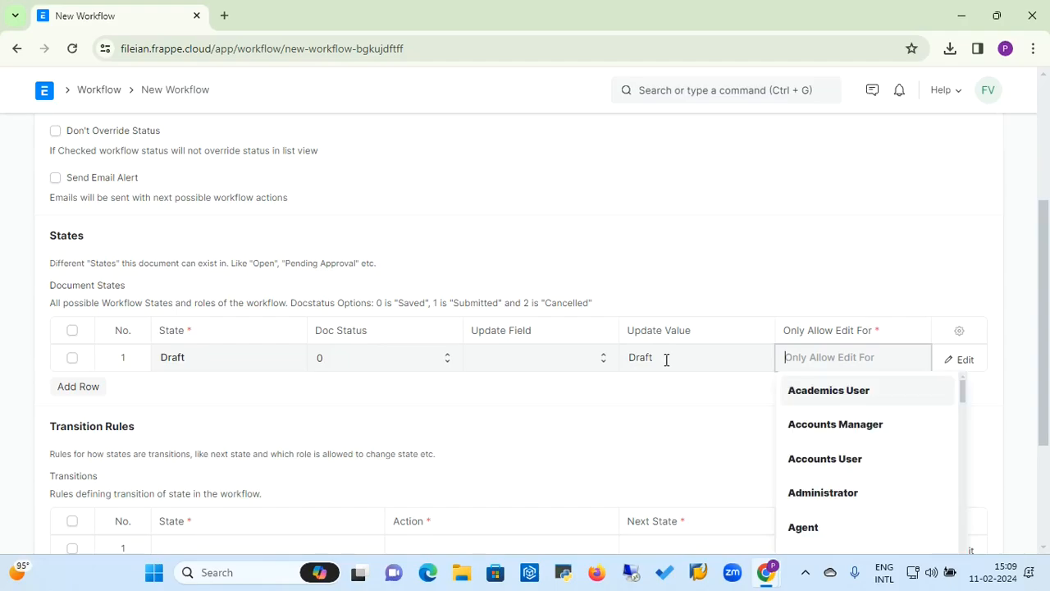
text(sales)
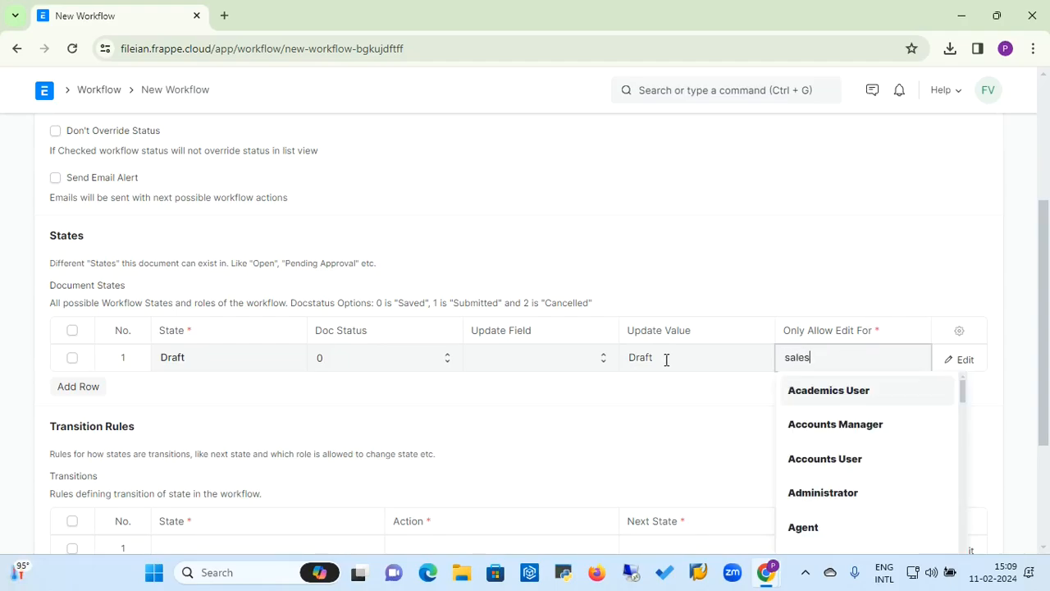
click(810, 465)
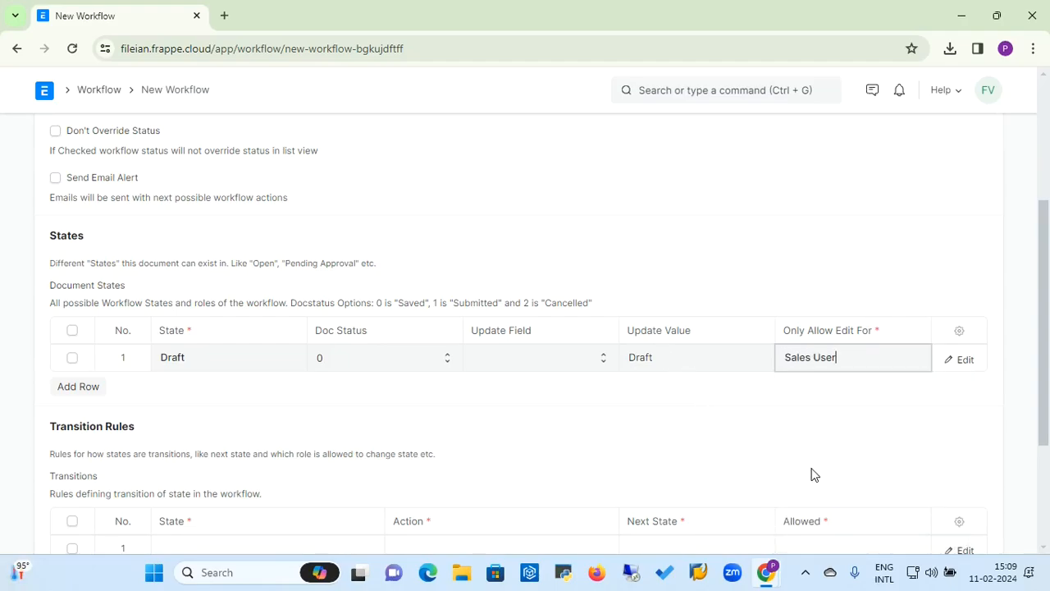
Add a second document state row with the state Approval Pending By Manager.
click(87, 390)
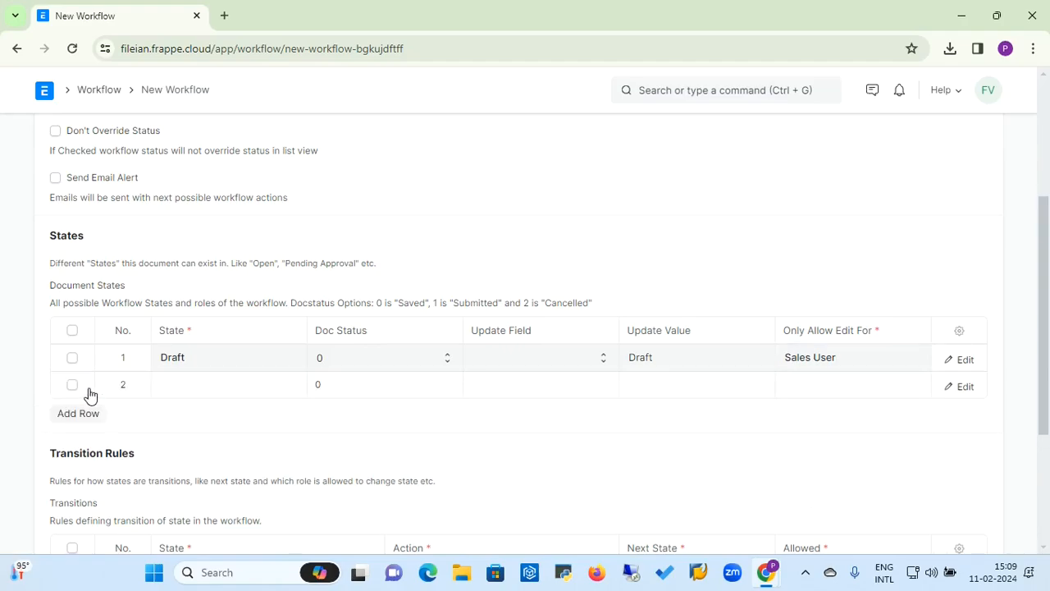
click(178, 389)
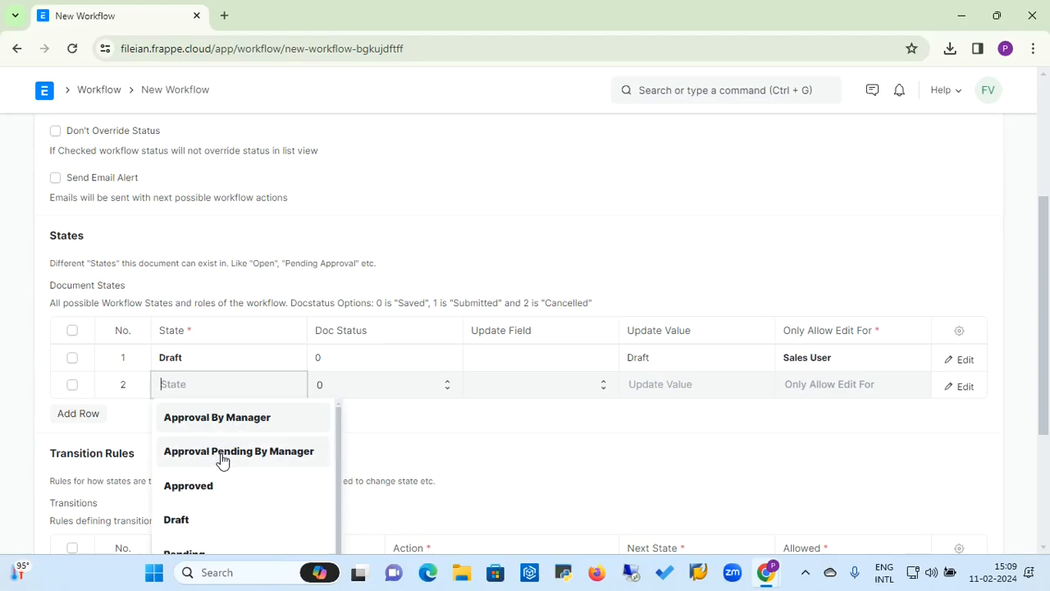
click(267, 462)
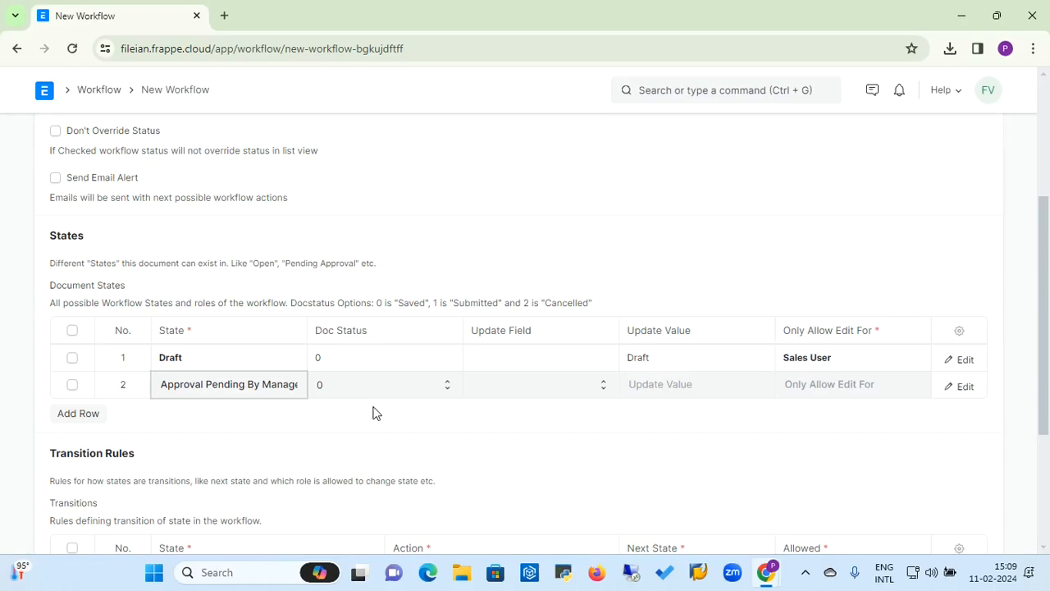
Give the Approval Pending By Manager row the update value Approved and allow editing only for Sales Manager.
click(663, 393)
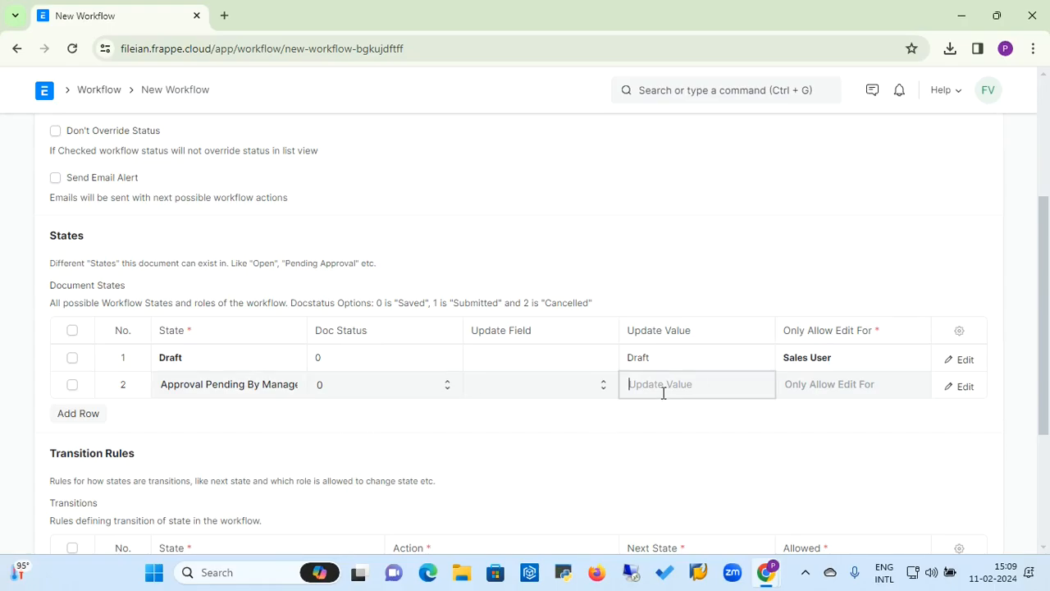
text(ap)
key(BackSpace)
key(BackSpace)
text(app)
key(BackSpace)
key(BackSpace)
key(BackSpace)
text(Approved)
key(Tab)
text(Sales)
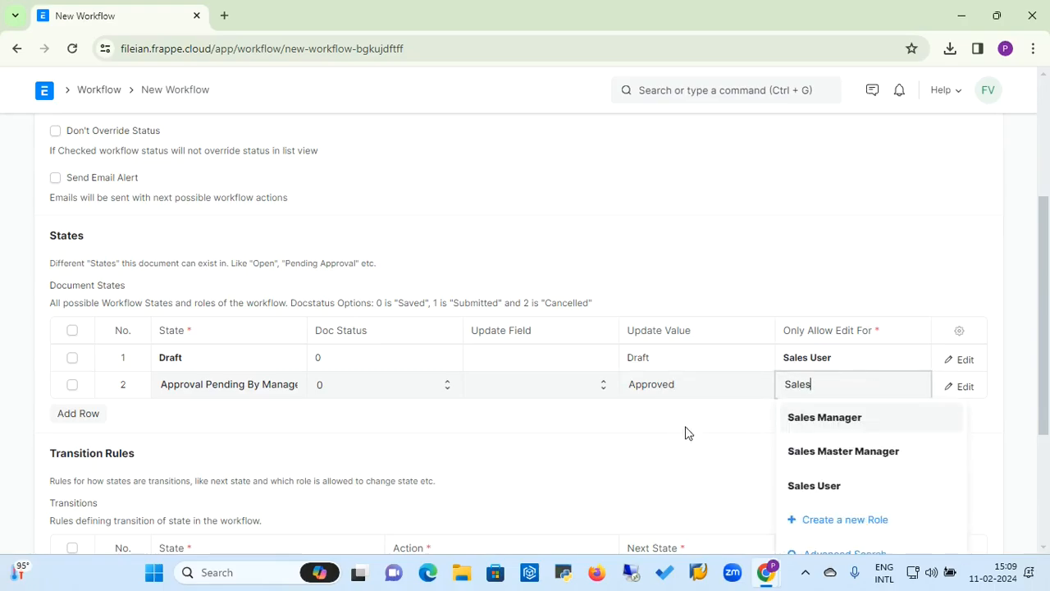
click(815, 427)
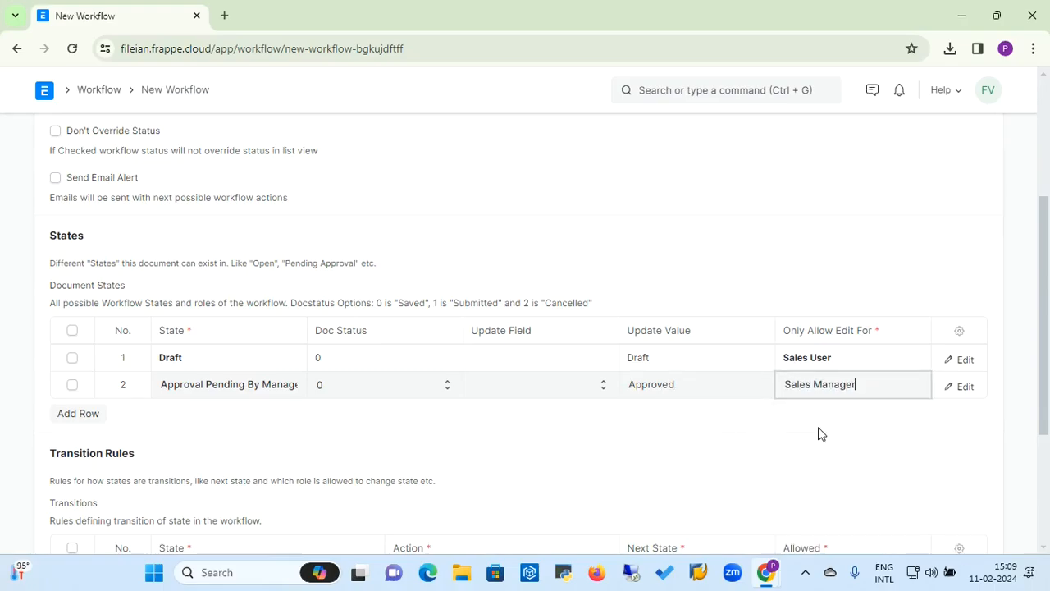
Add a third document state, Approval By Manager, with update value Approved and editing allowed only for Sales Manager.
click(99, 415)
click(190, 411)
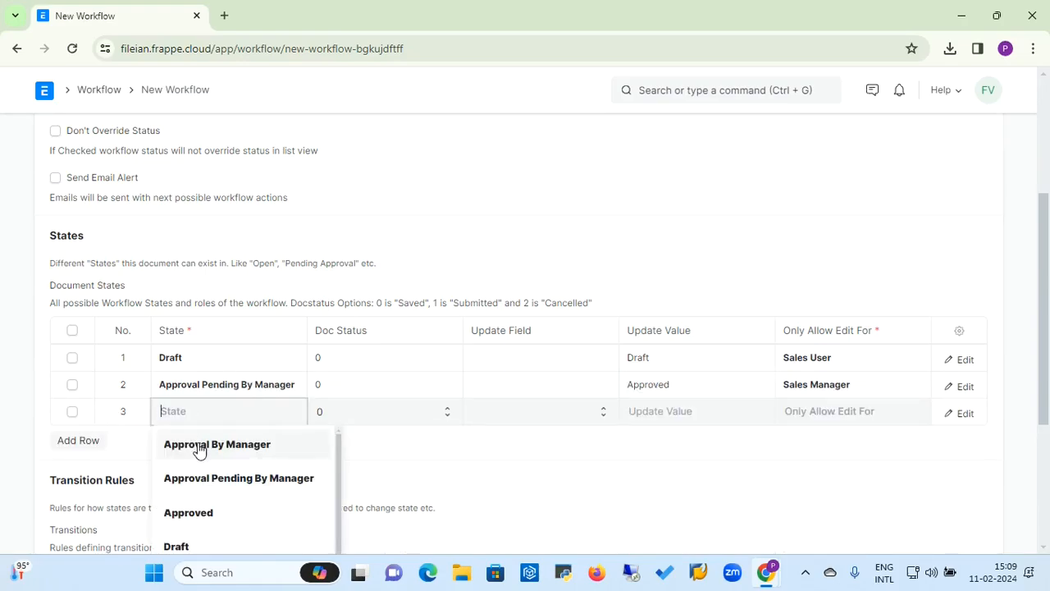
click(197, 443)
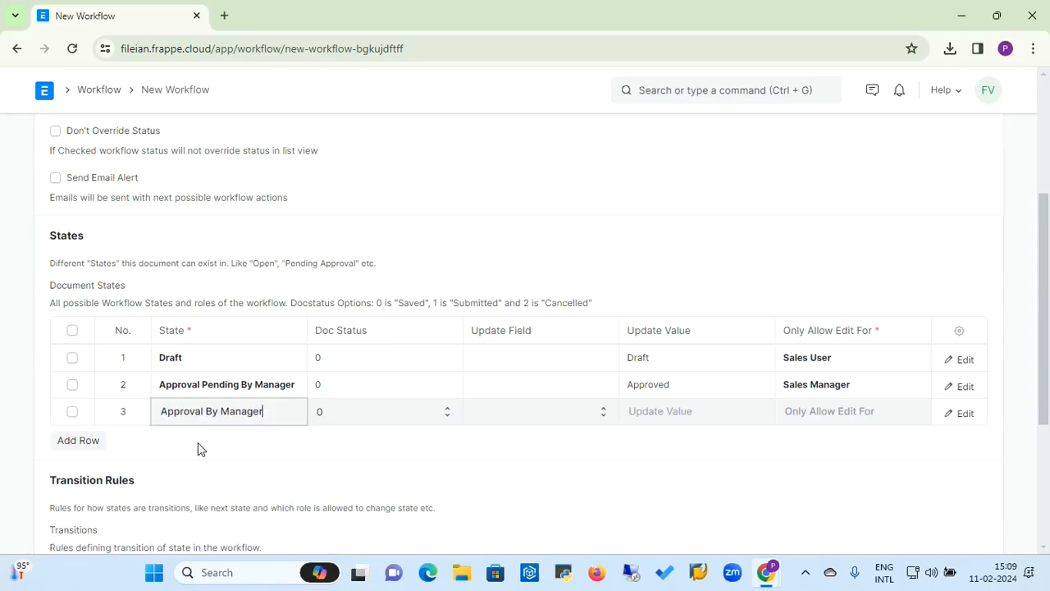
click(632, 415)
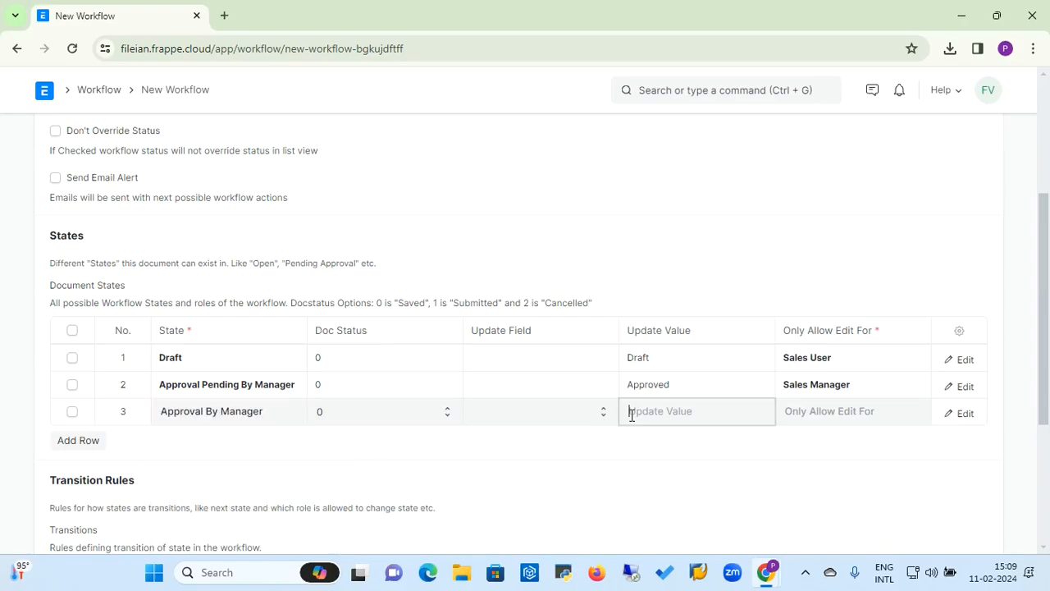
text(Approved)
key(Tab)
text(Sales)
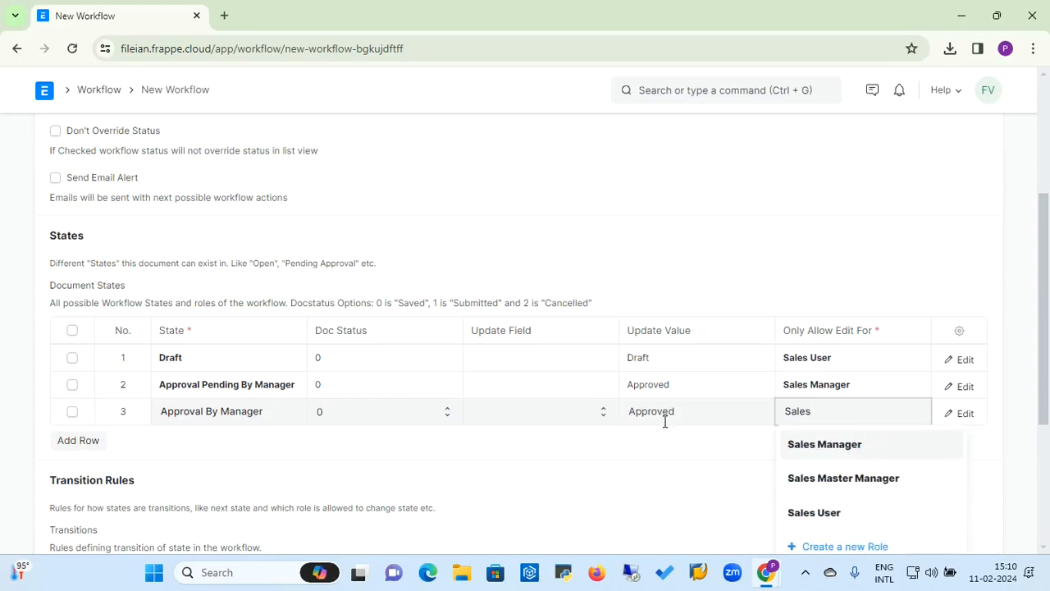
click(810, 443)
Add a fourth document state row with the state Rejected.
click(86, 440)
click(196, 440)
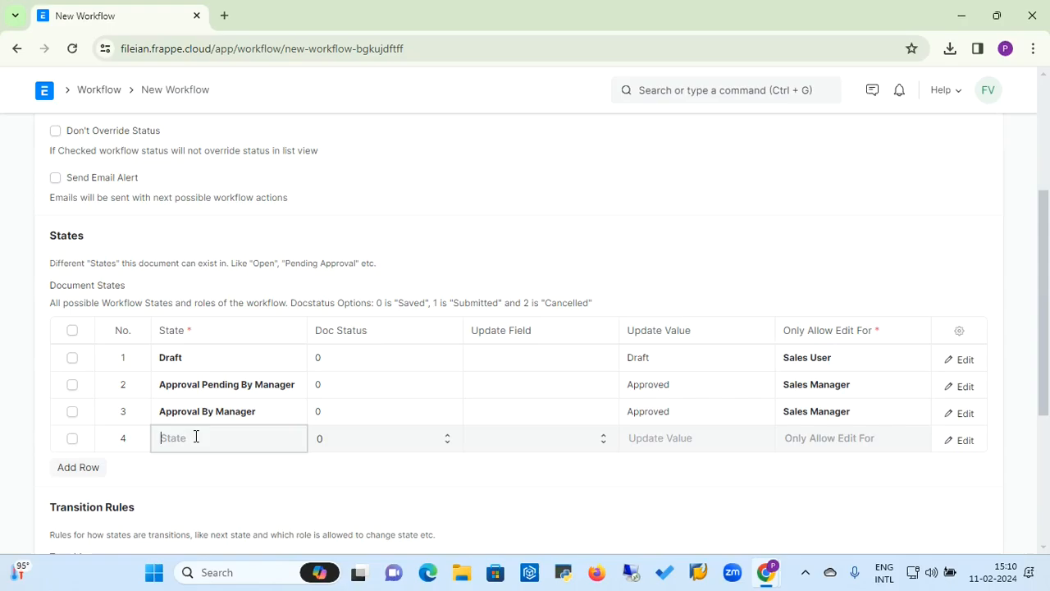
text(Rej)
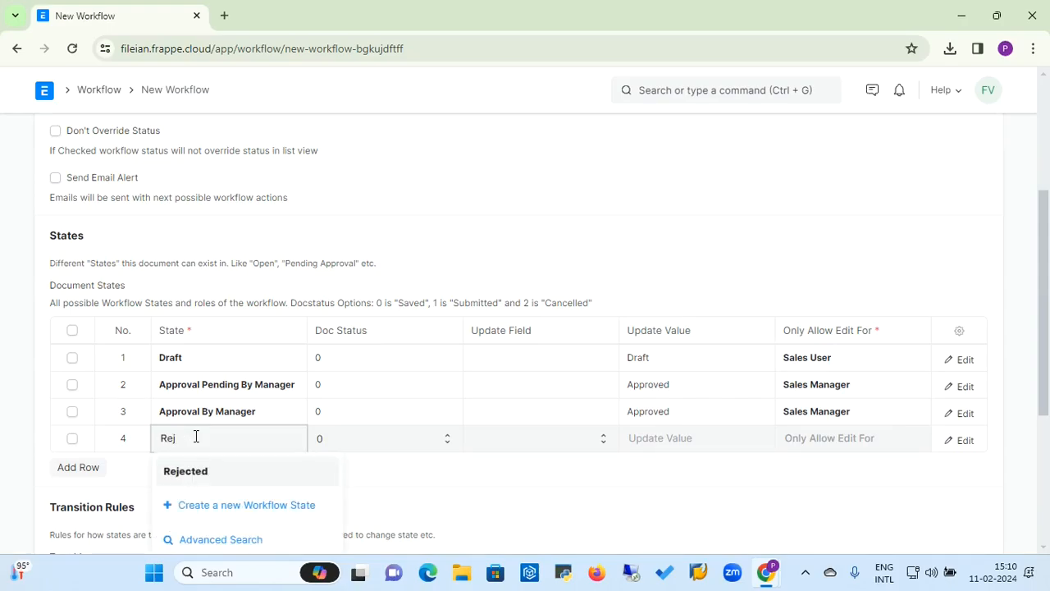
click(189, 481)
Give the Rejected state row the update value Rejected and allow editing only for Sales Manager.
click(625, 446)
text(Reje)
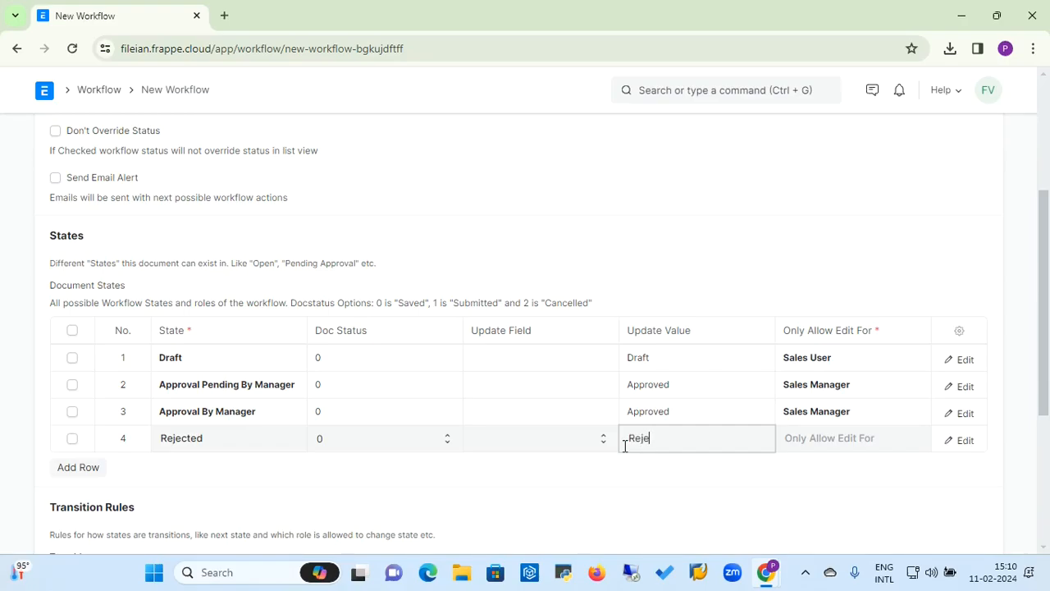
text(jected)
key(Tab)
text(Sala)
key(BackSpace)
key(BackSpace)
key(BackSpace)
text(ales)
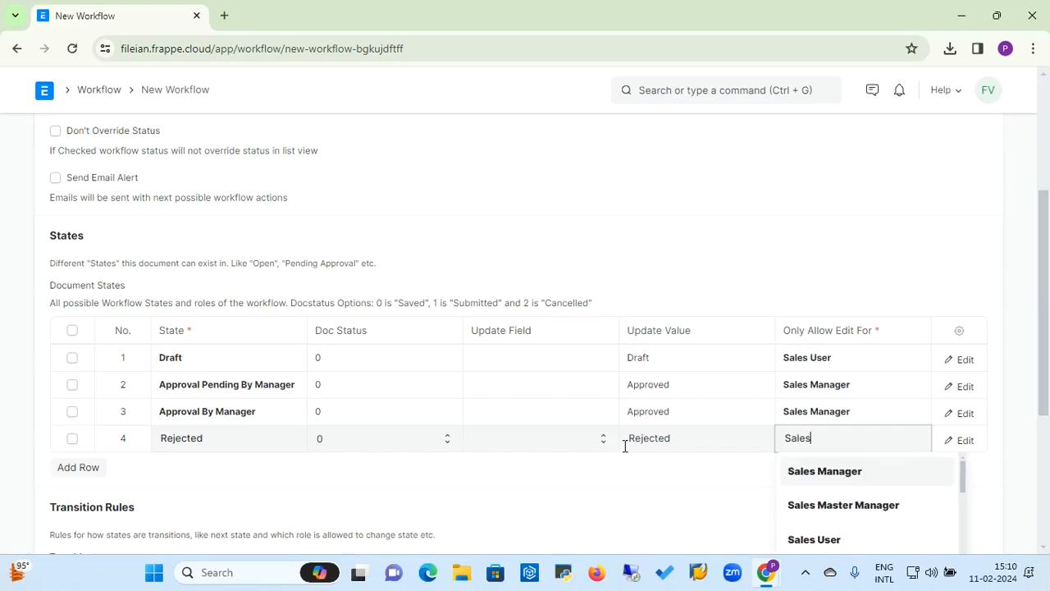
click(806, 472)
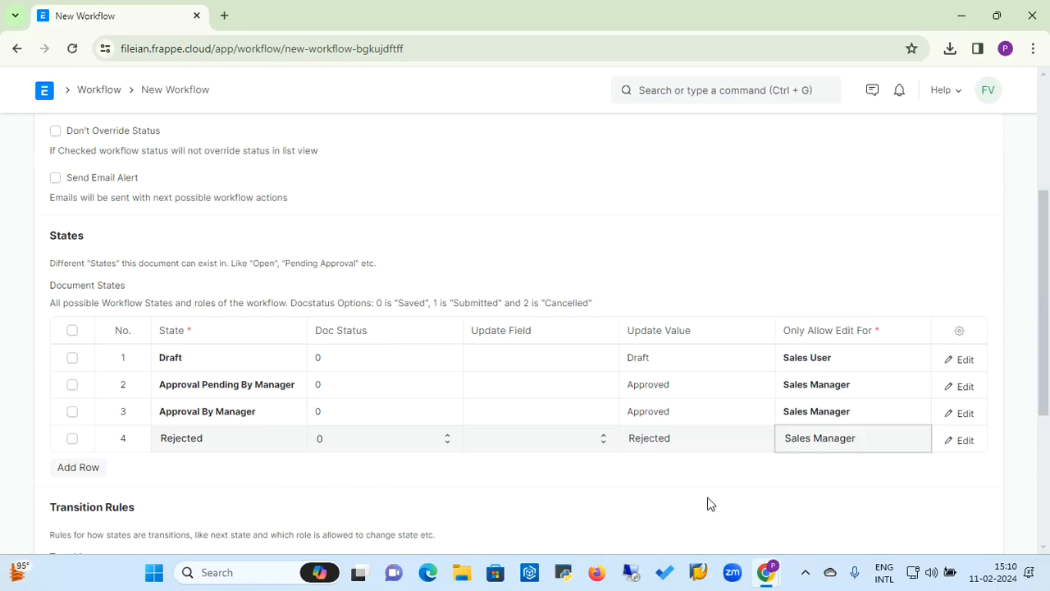
Set the first transition rule's state to Draft and its action to Submit.
scroll(1046, 264, down, 3)
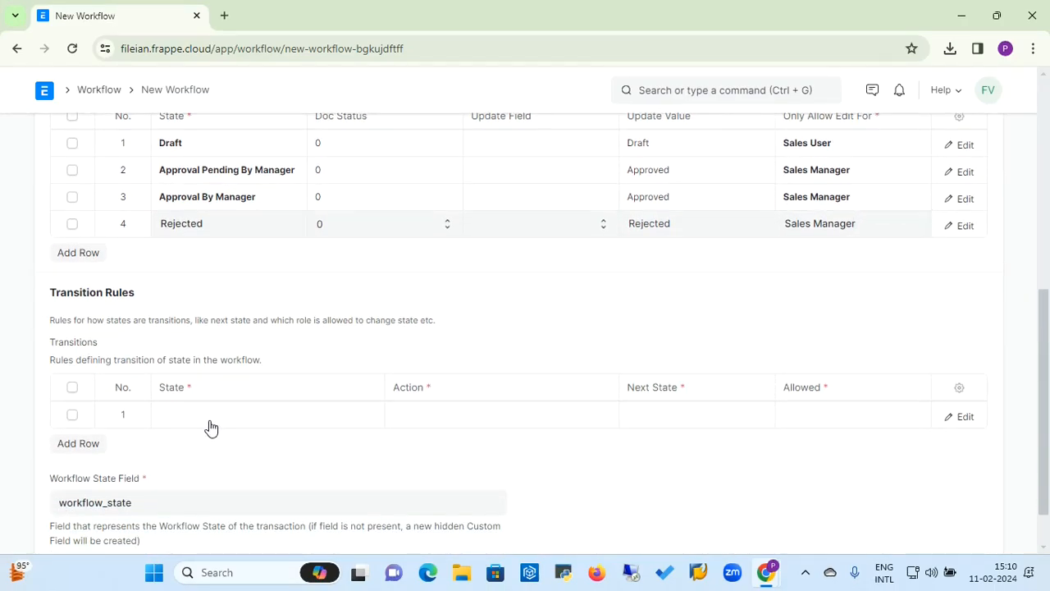
click(210, 420)
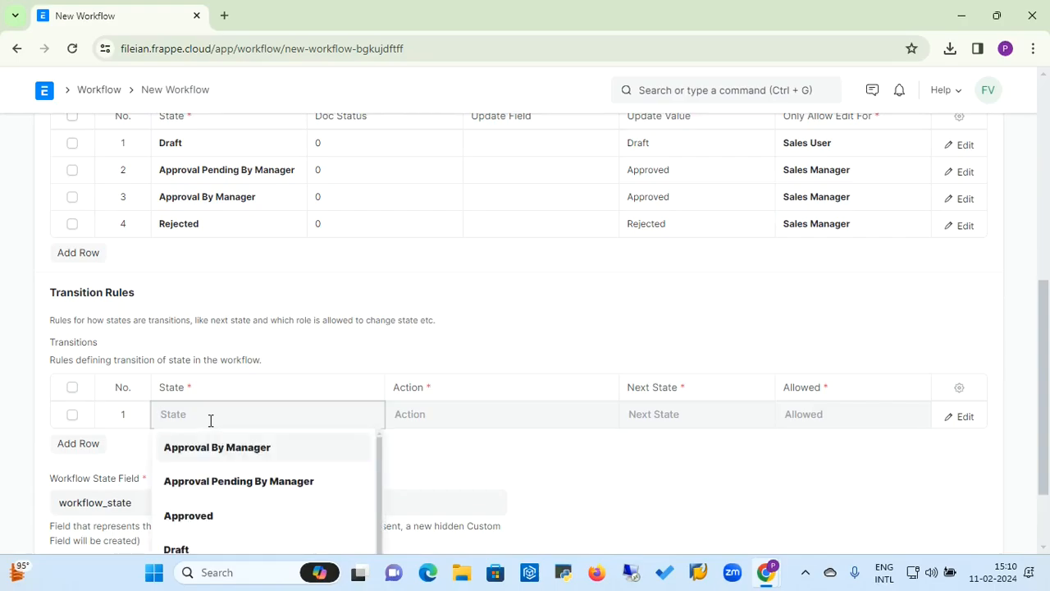
click(186, 549)
click(436, 426)
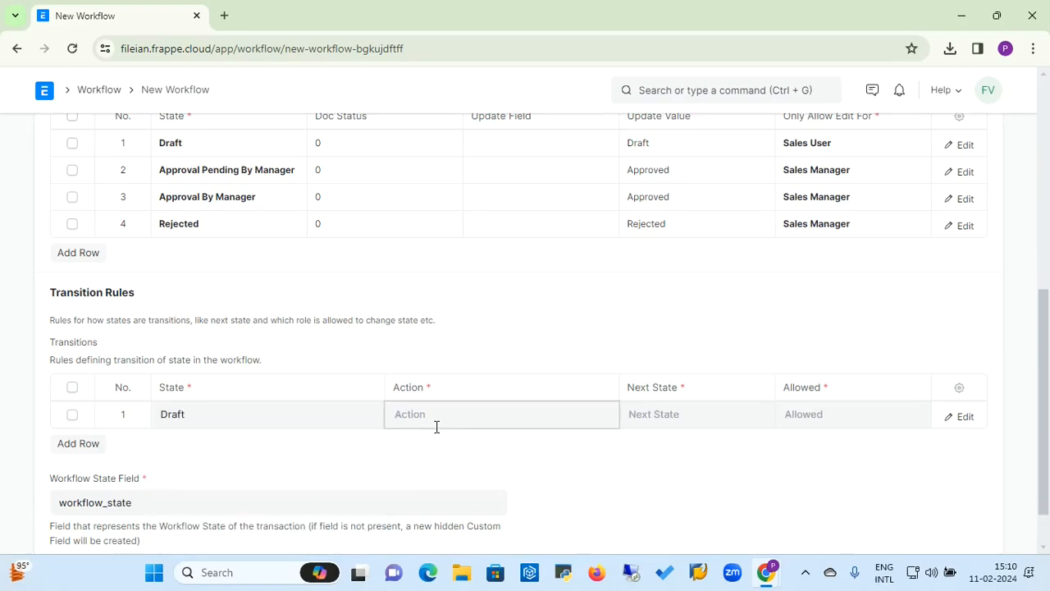
text(d\)
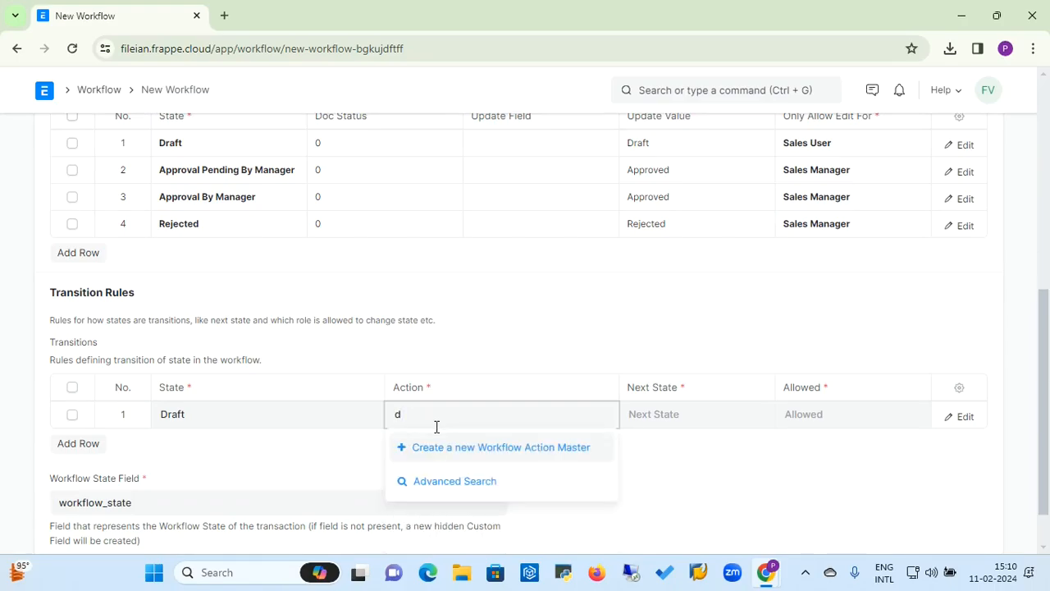
key(BackSpace)
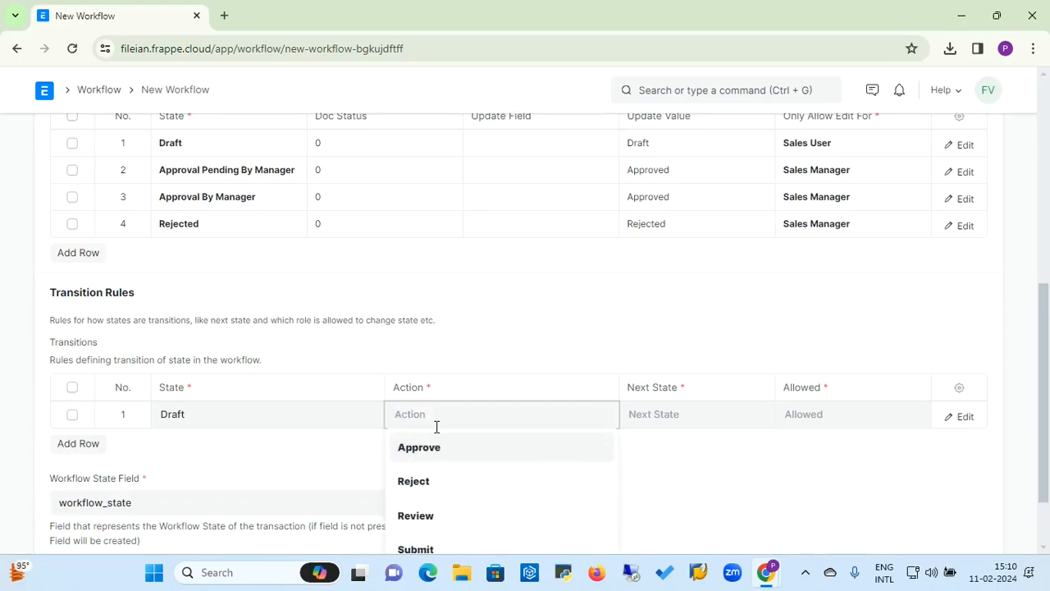
click(426, 549)
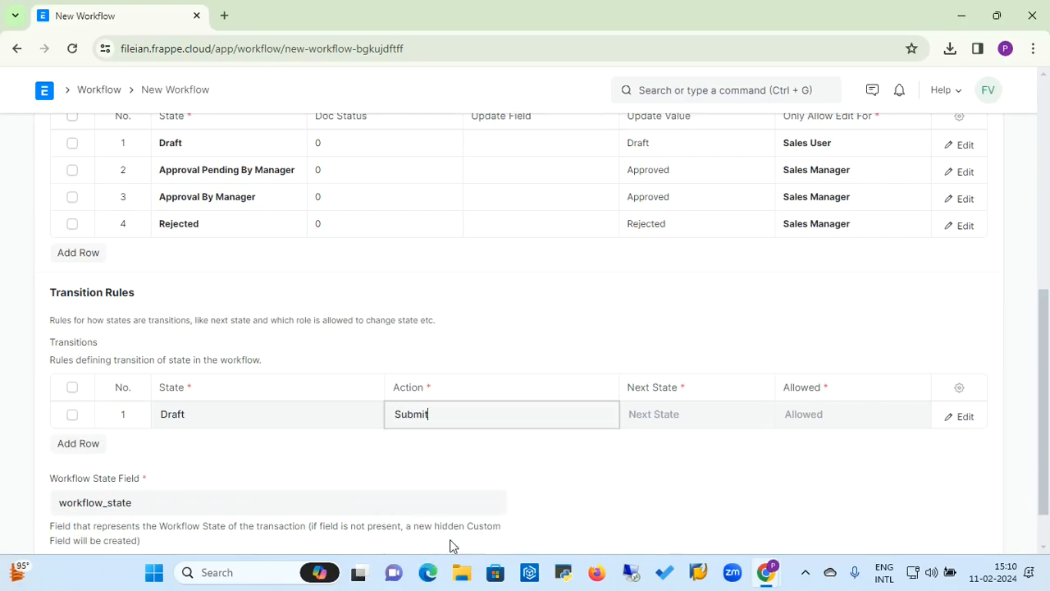
Set the Draft transition's next state to Approval Pending By Manager and its allowed role to Sales User.
click(706, 403)
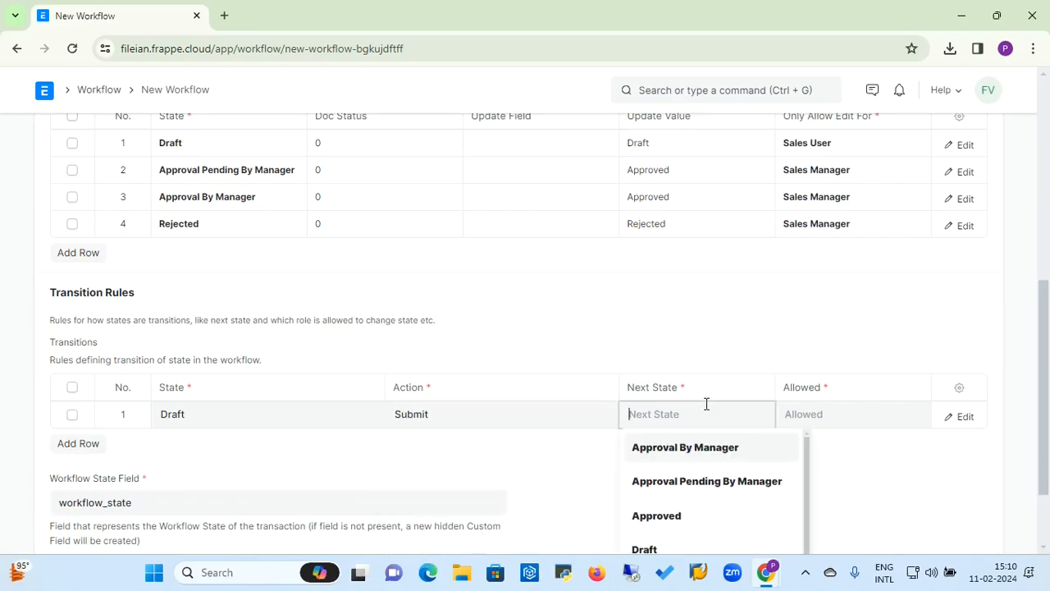
click(693, 483)
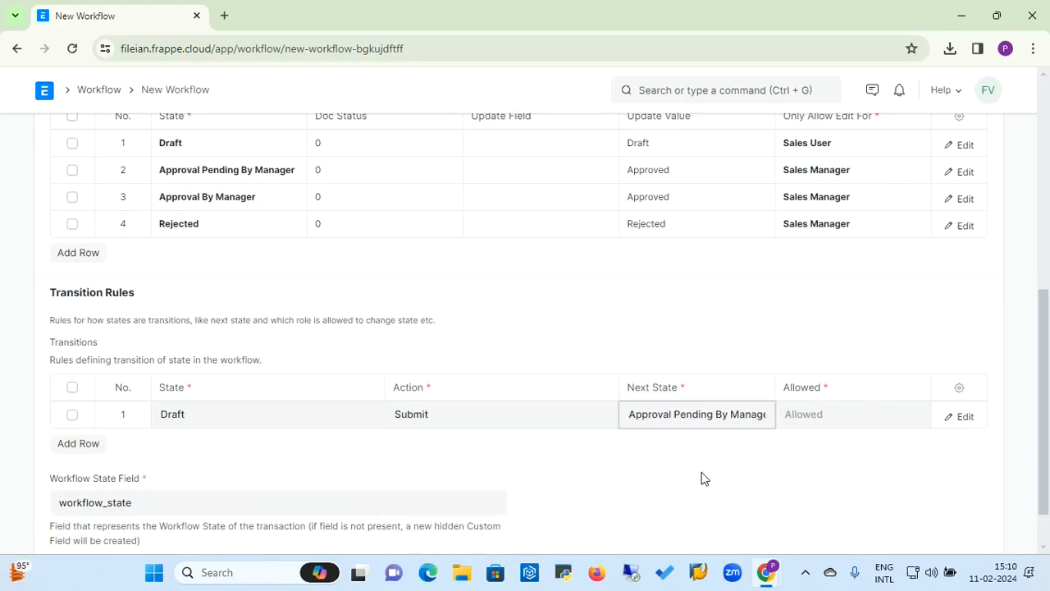
click(818, 414)
text(Sales)
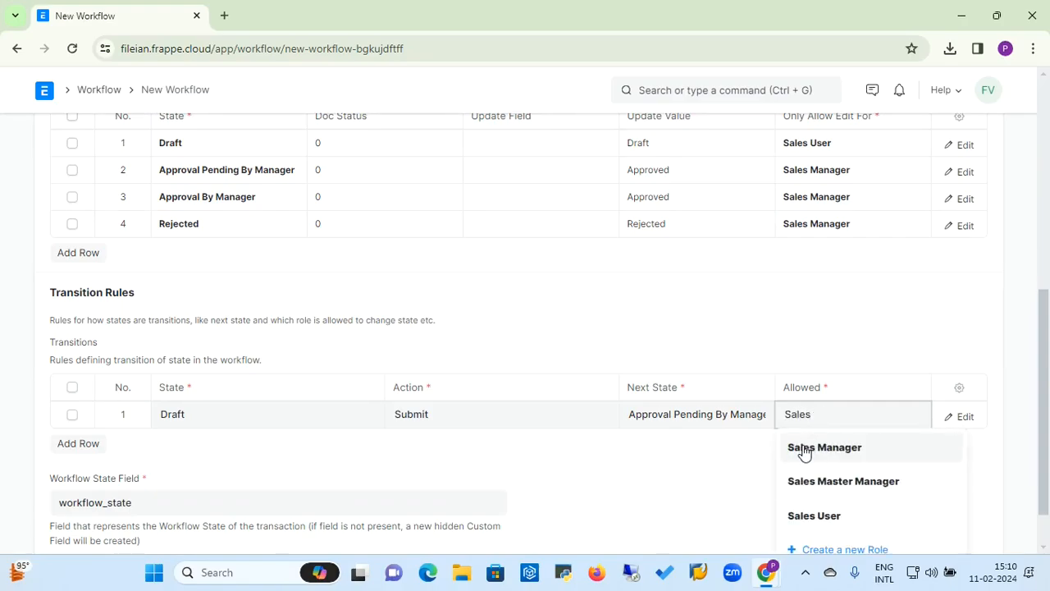
click(803, 523)
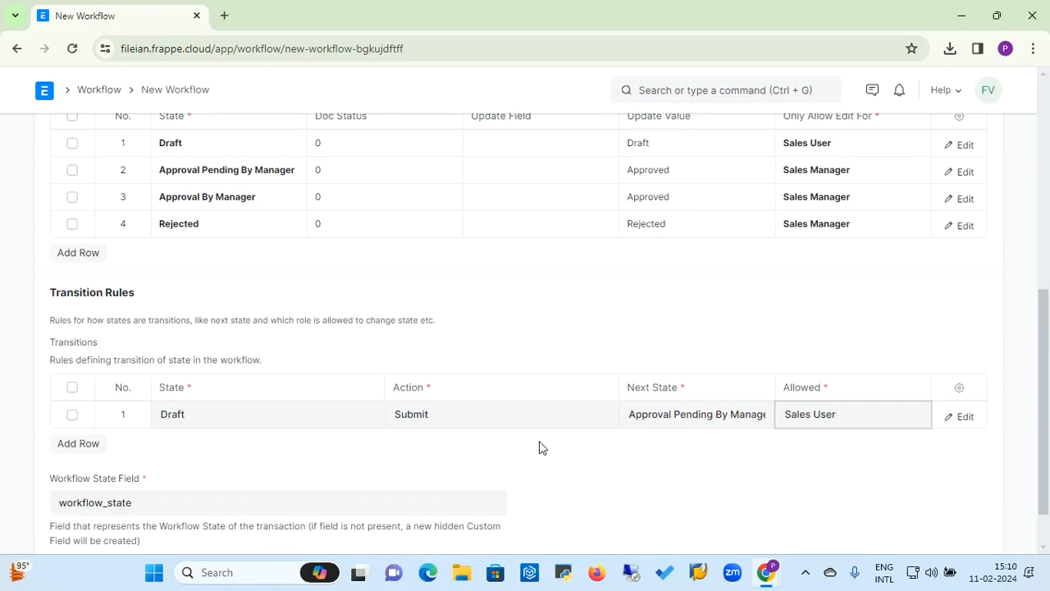
Add a second transition rule with the state Approval Pending By Manager and the action Approve.
click(78, 444)
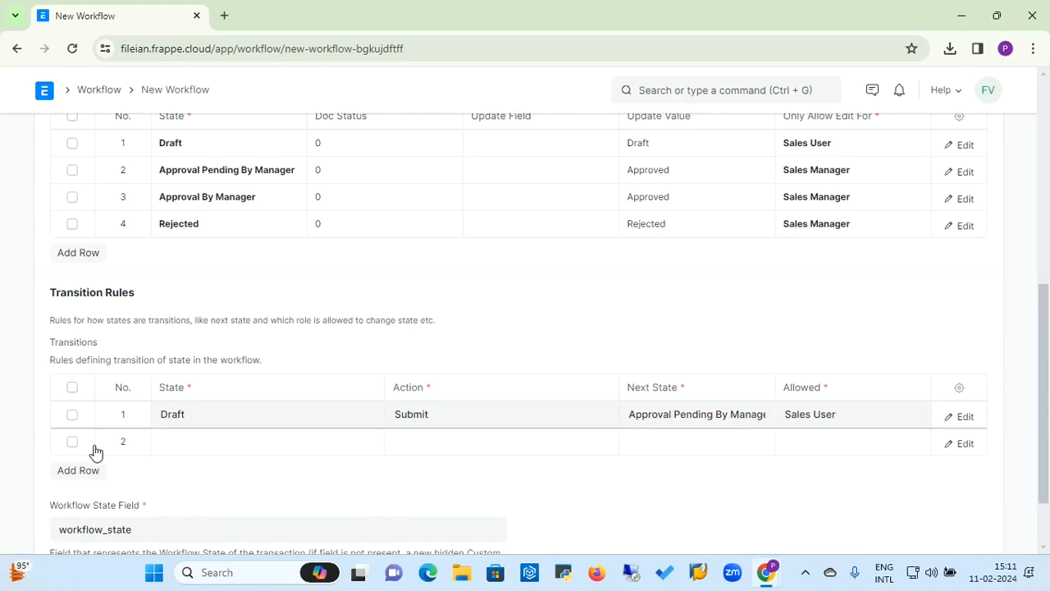
click(174, 447)
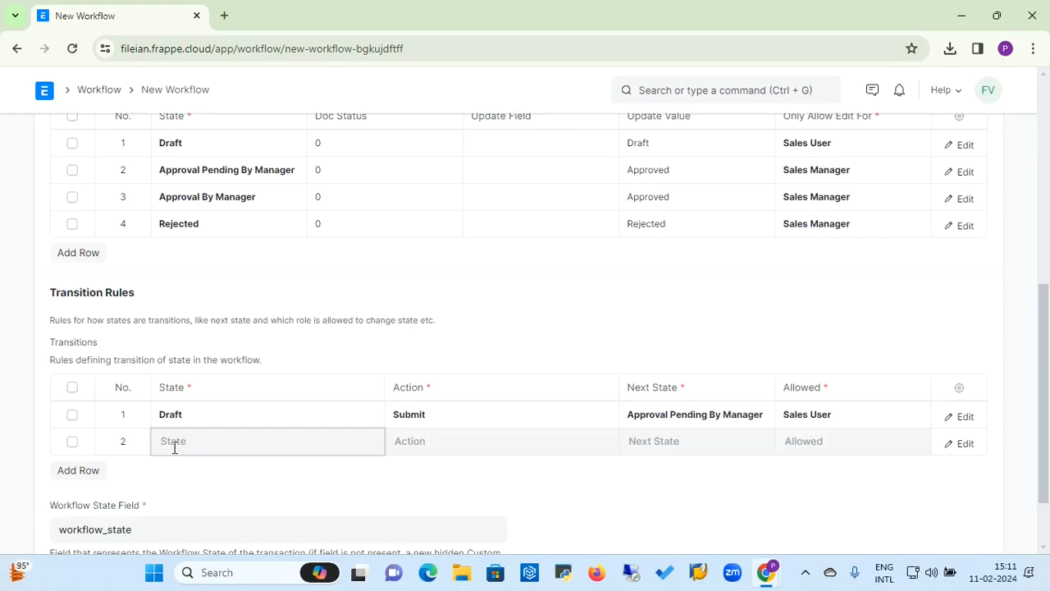
click(206, 509)
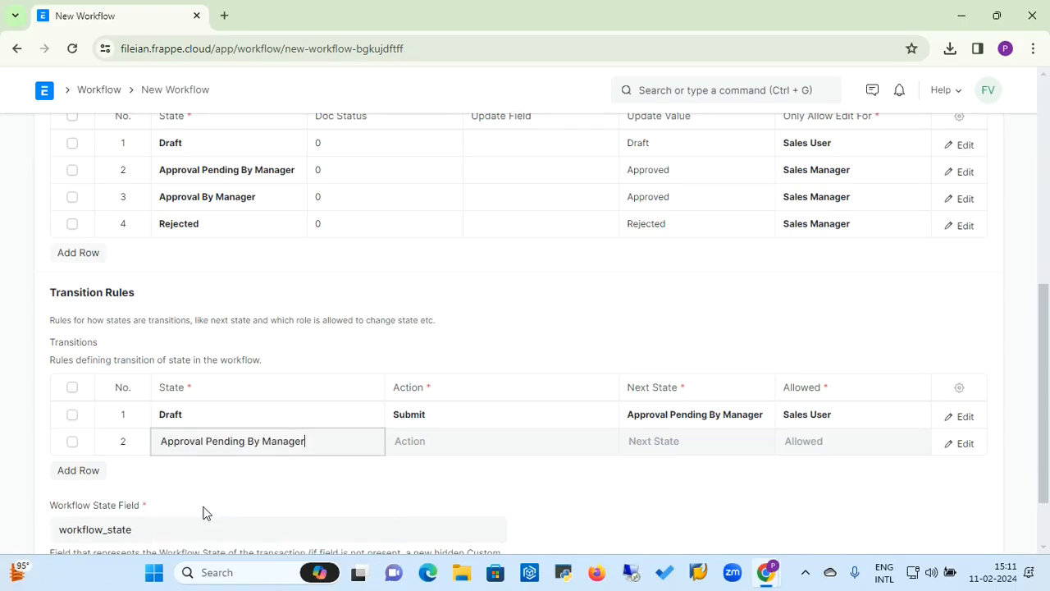
click(425, 446)
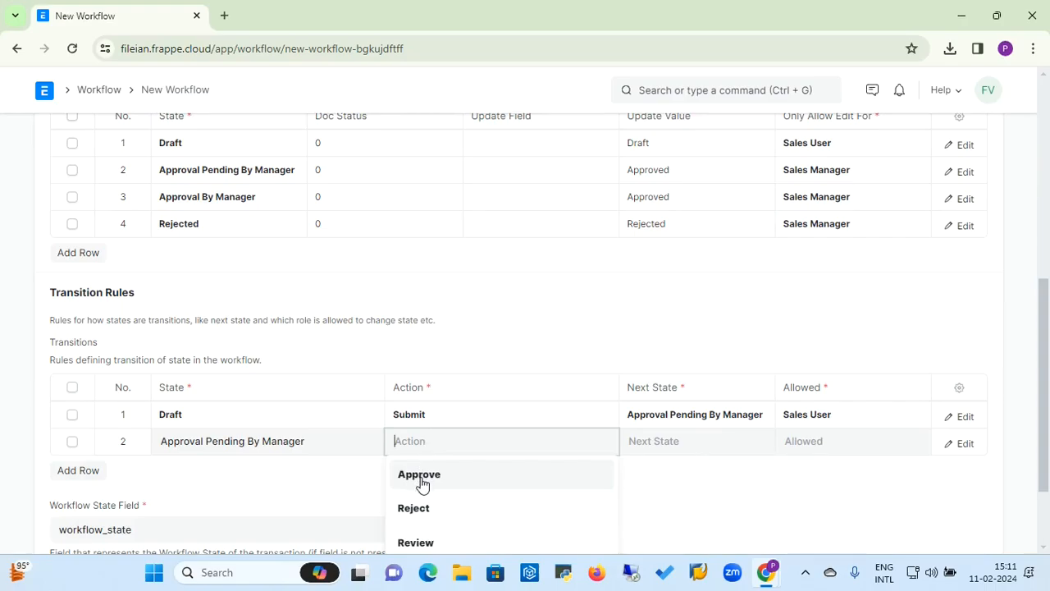
click(422, 477)
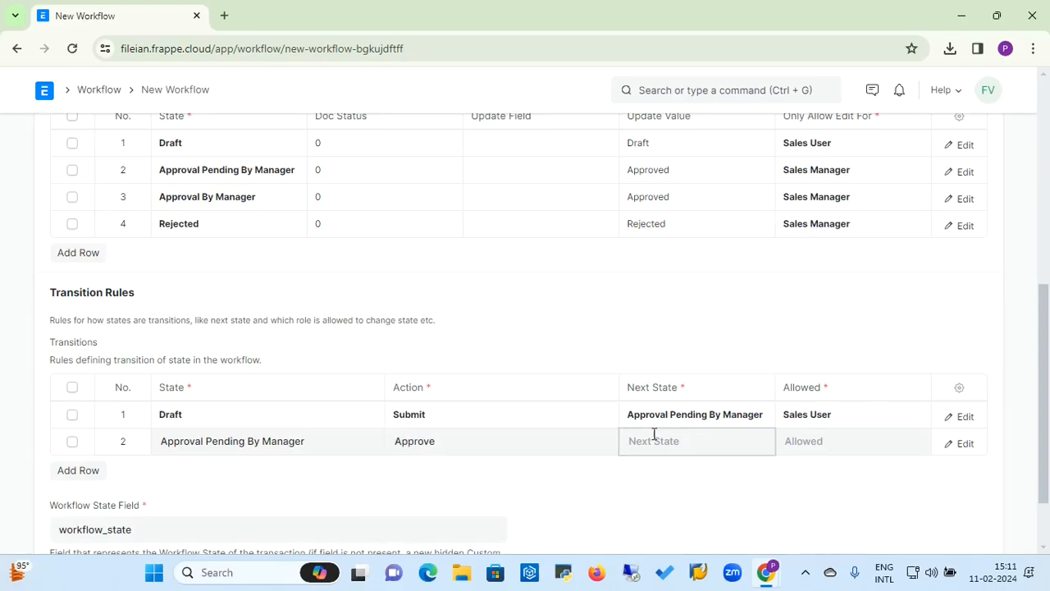
Set the second transition rule's next state to Approval By Manager and its allowed role to Sales Manager.
click(659, 478)
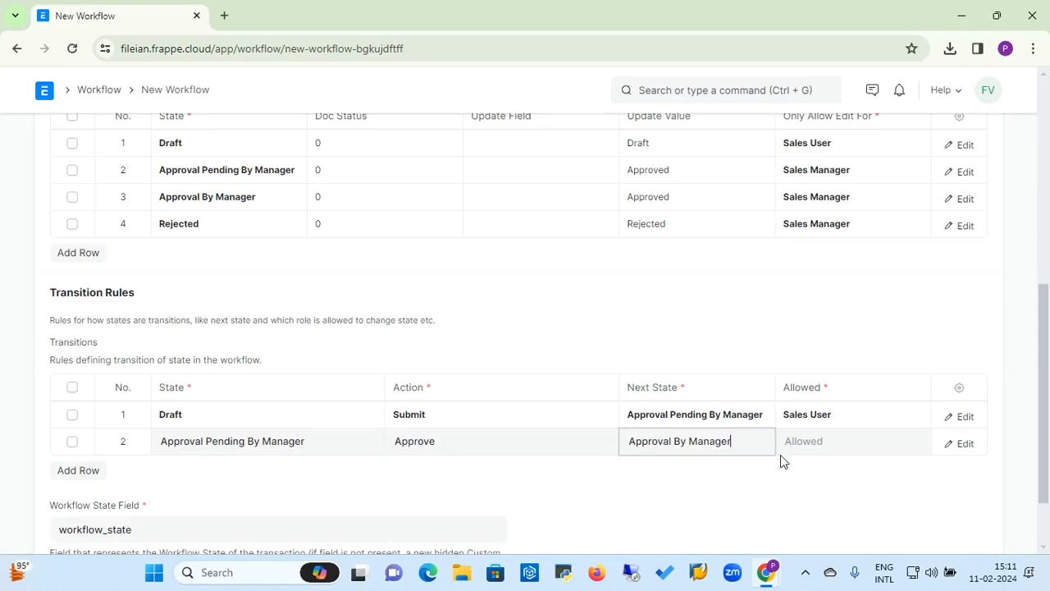
click(800, 444)
text(Sales)
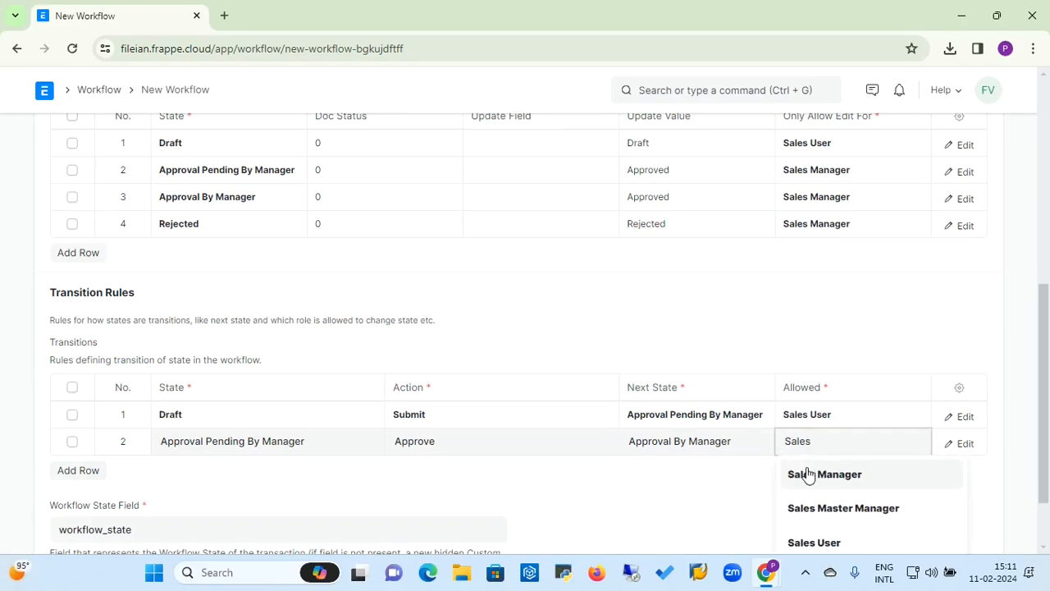
click(807, 473)
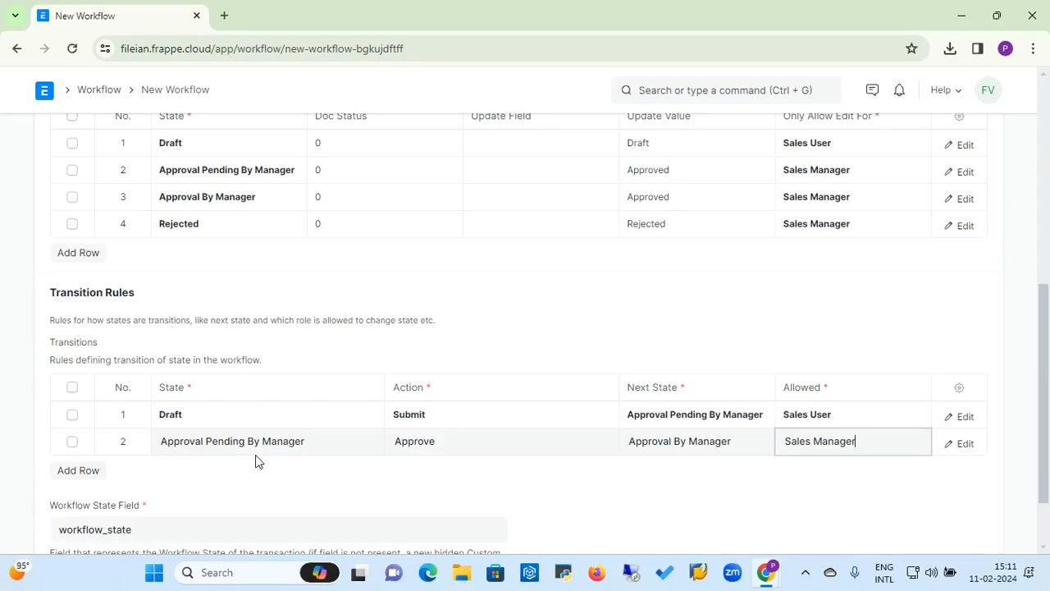
Add a third transition rule with the state Approval By Manager and the action Approve.
click(77, 474)
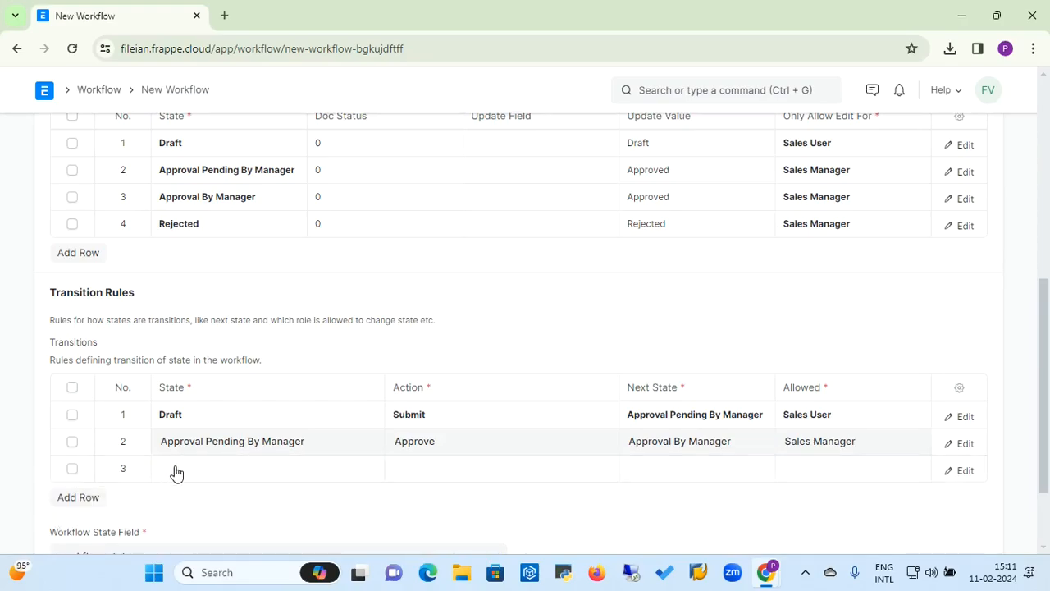
click(176, 471)
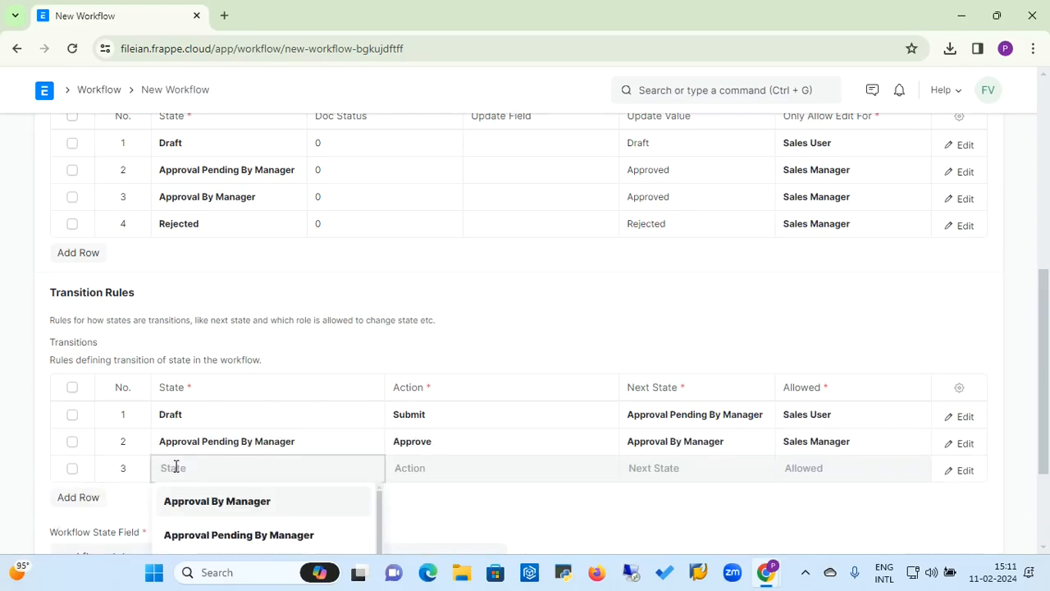
click(194, 509)
click(394, 474)
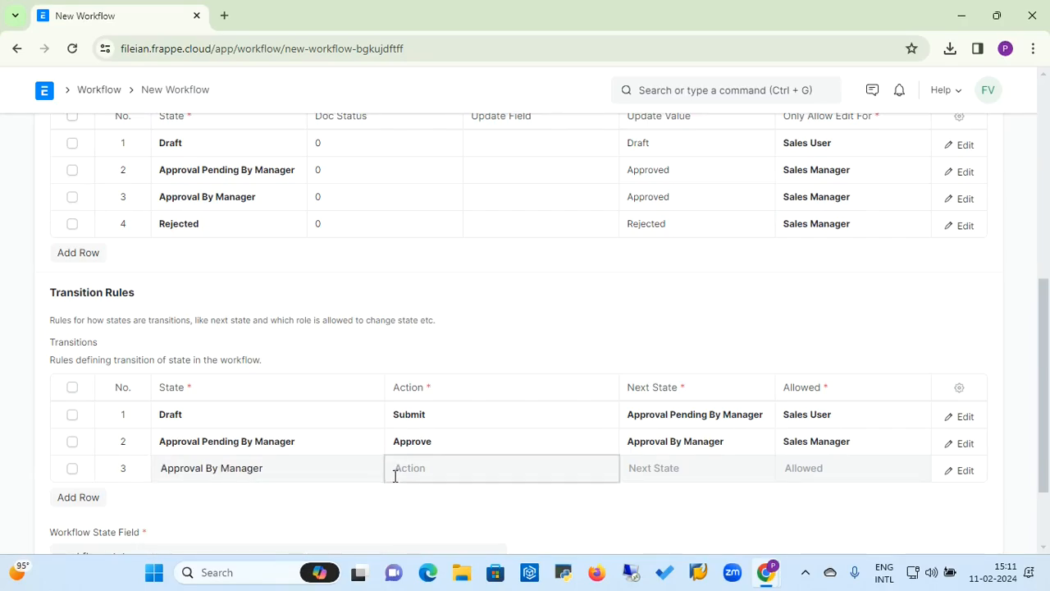
click(408, 502)
click(657, 467)
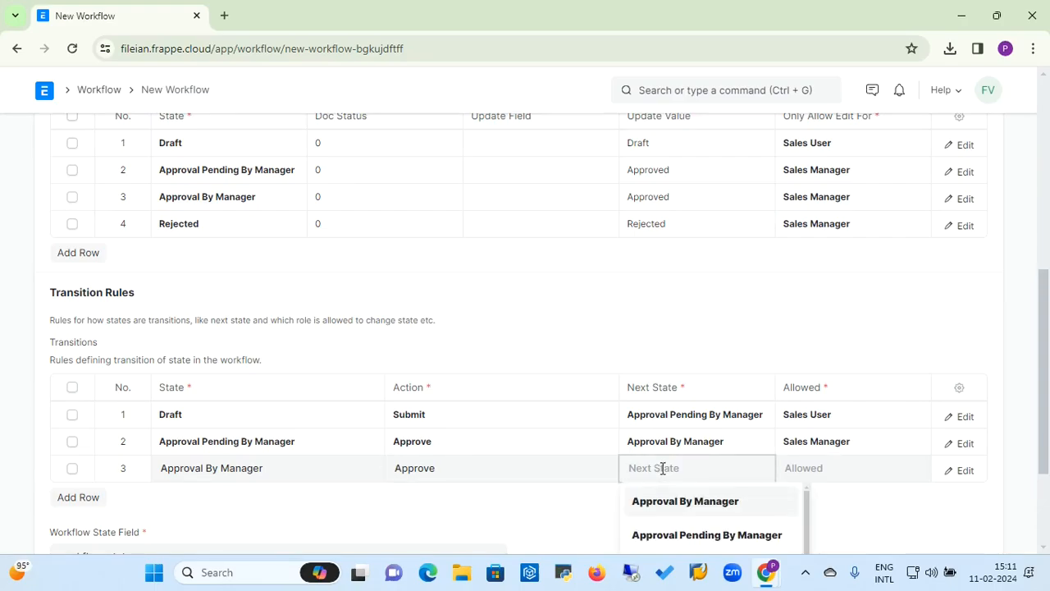
drag(1045, 414, 1045, 494)
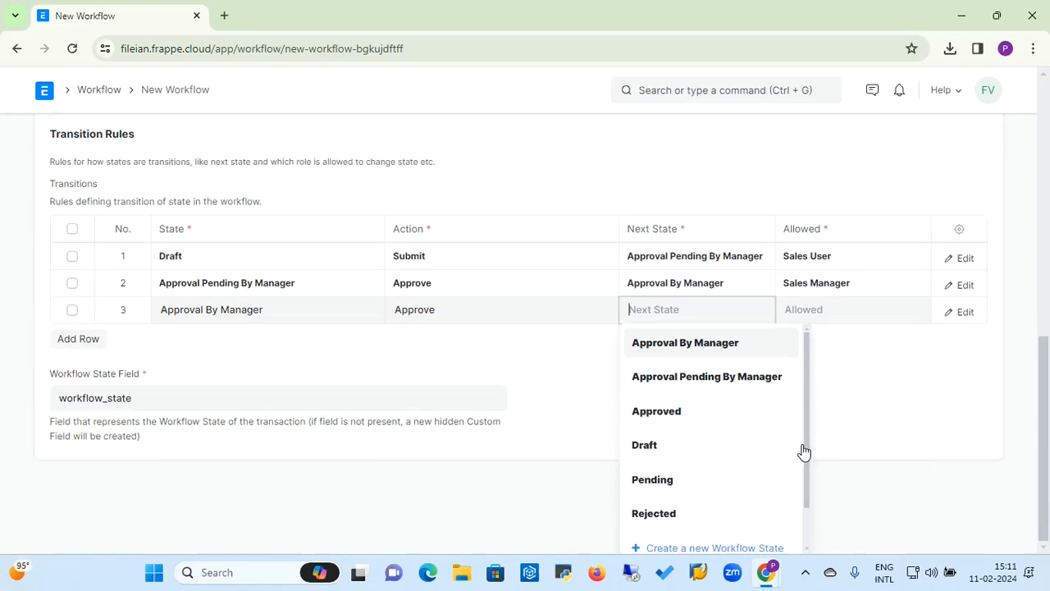
scroll(809, 483, down, 1)
scroll(808, 482, up, 1)
click(701, 344)
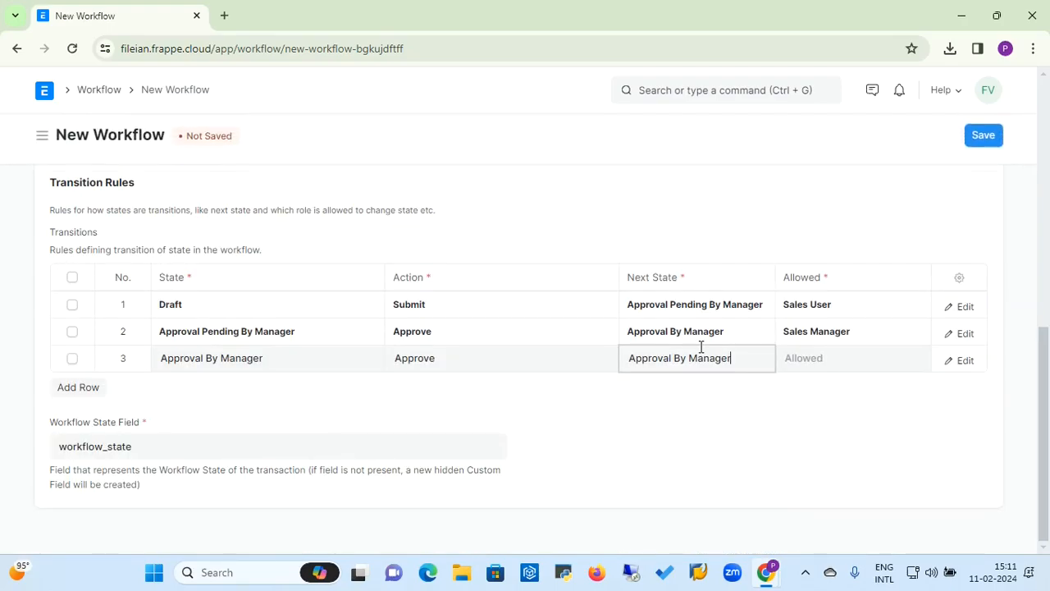
click(743, 365)
key(BackSpace)
key(BackSpace)
key(BackSpace)
key(BackSpace)
key(BackSpace)
key(BackSpace)
key(BackSpace)
key(BackSpace)
key(BackSpace)
key(BackSpace)
key(BackSpace)
key(BackSpace)
key(BackSpace)
key(BackSpace)
key(BackSpace)
key(BackSpace)
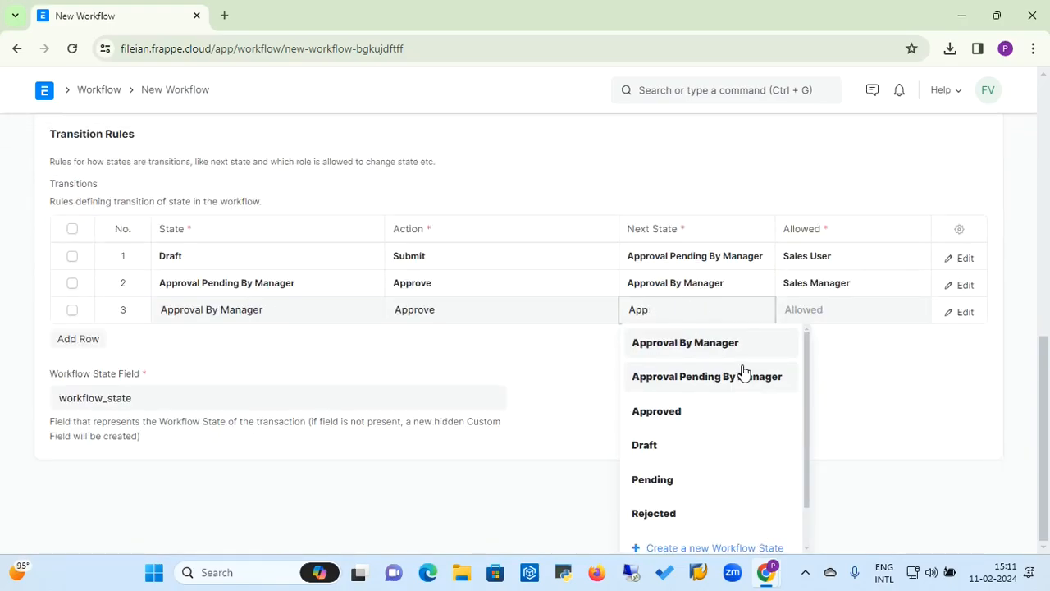
key(BackSpace)
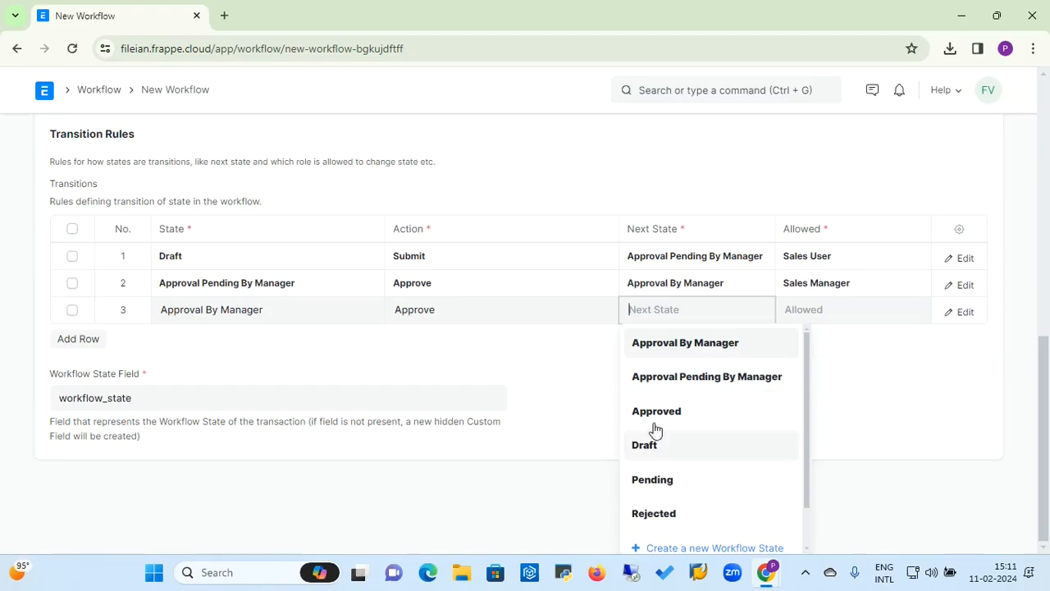
Set the third transition rule's next state to Approved and its allowed role to Sales Manager.
click(656, 414)
click(820, 358)
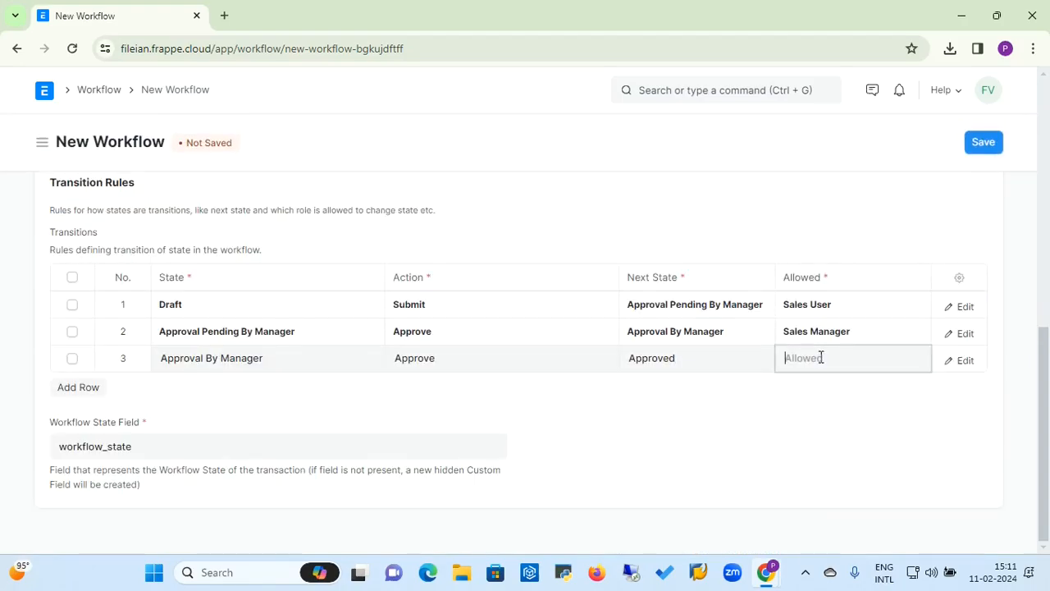
text(SAles)
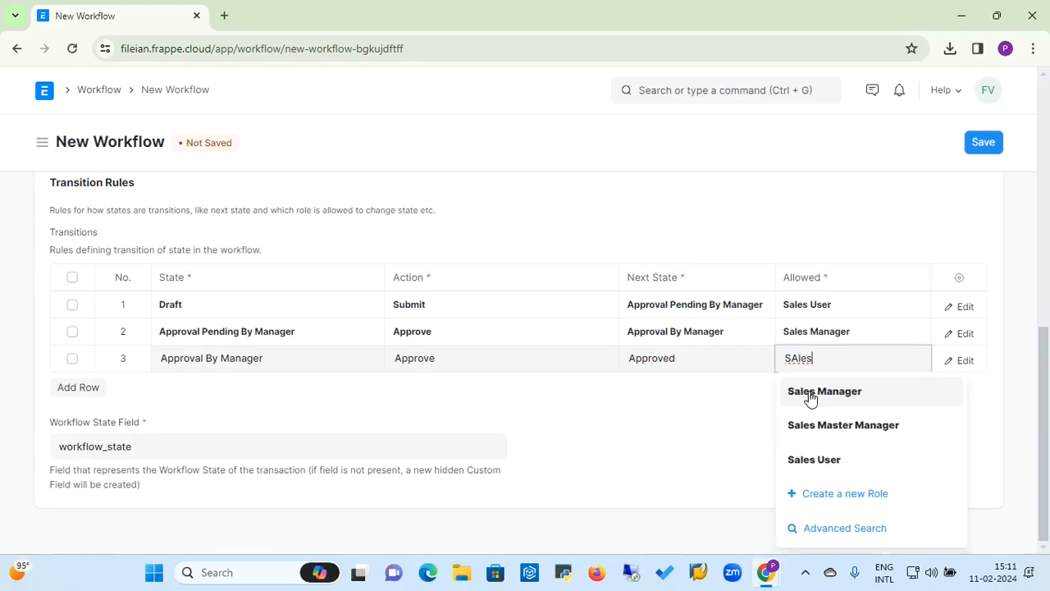
click(811, 394)
Replace the third transition rule's next state with a newly created workflow state named Submit.
click(714, 369)
text(\\\)
key(BackSpace)
key(BackSpace)
key(BackSpace)
key(BackSpace)
key(BackSpace)
key(BackSpace)
key(BackSpace)
key(BackSpace)
key(BackSpace)
key(BackSpace)
key(BackSpace)
key(BackSpace)
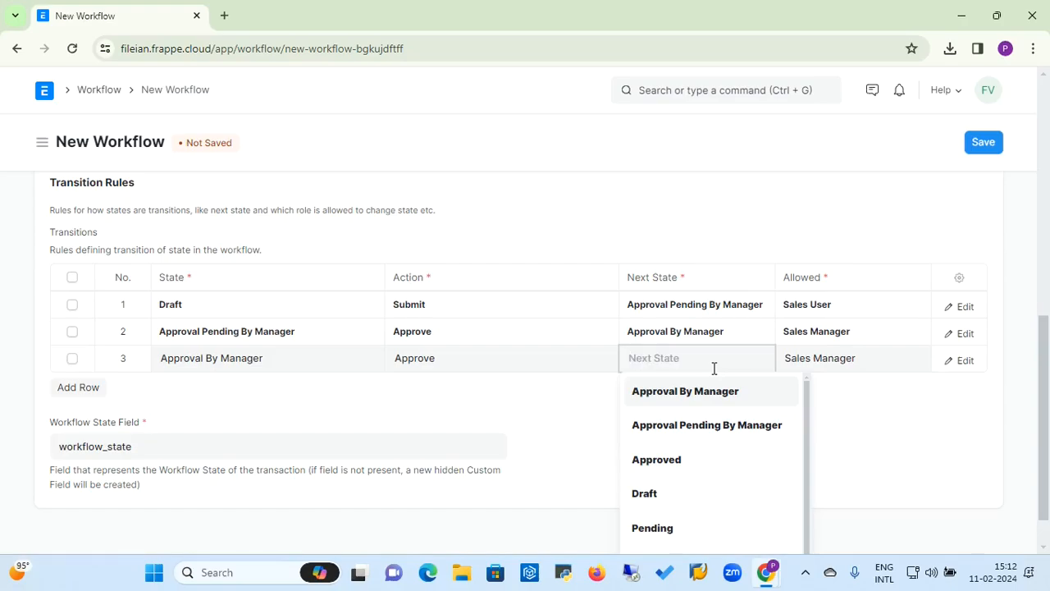
scroll(1043, 529, down, 1)
scroll(807, 495, down, 1)
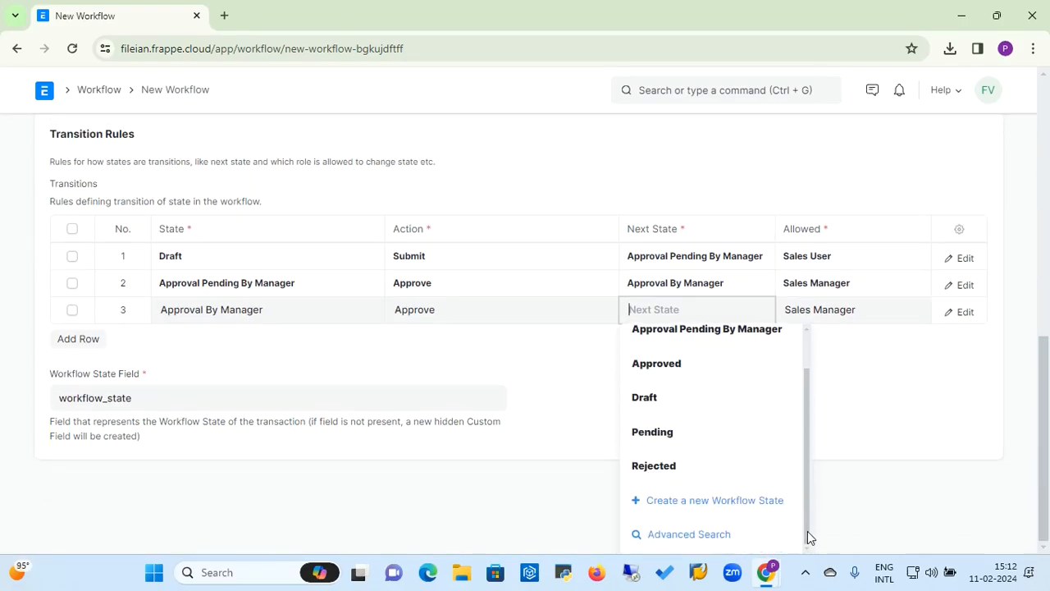
right_click(735, 503)
click(713, 510)
click(713, 510)
text(Submit)
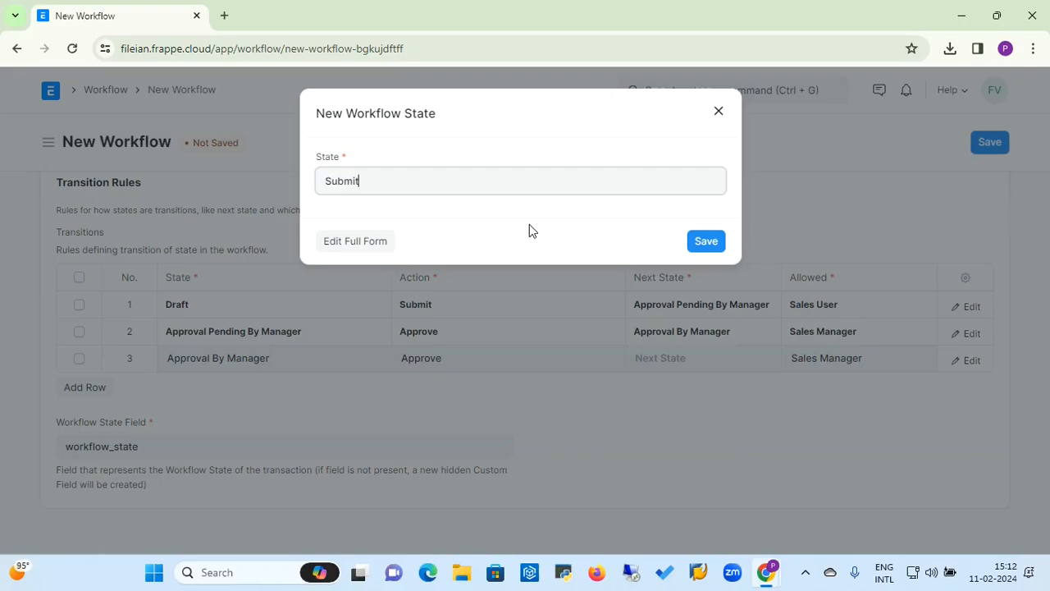
click(708, 246)
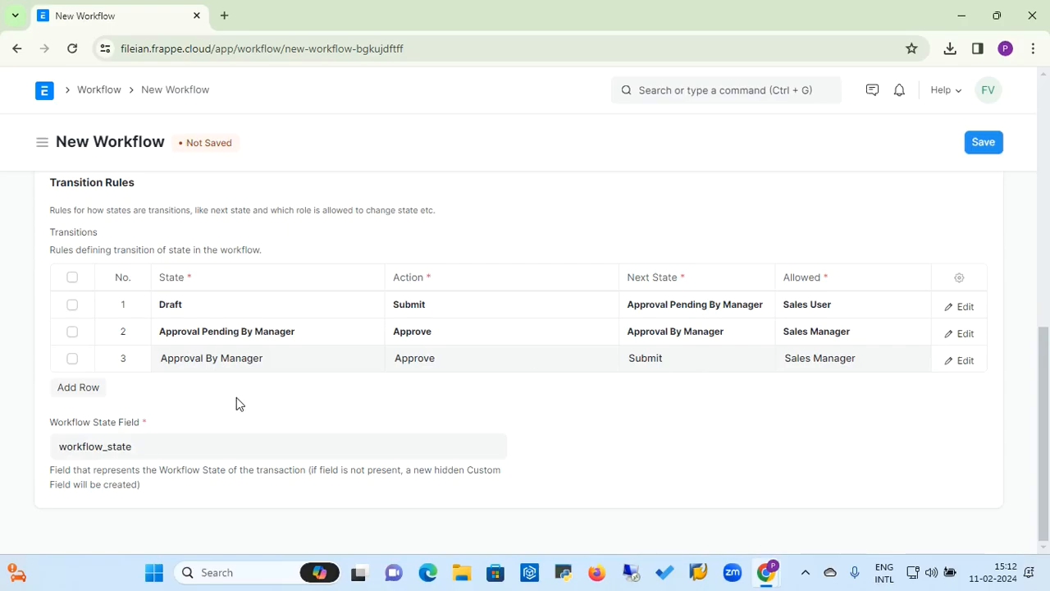
Add a fourth transition rule with the state Rejected and the action Reject.
click(92, 392)
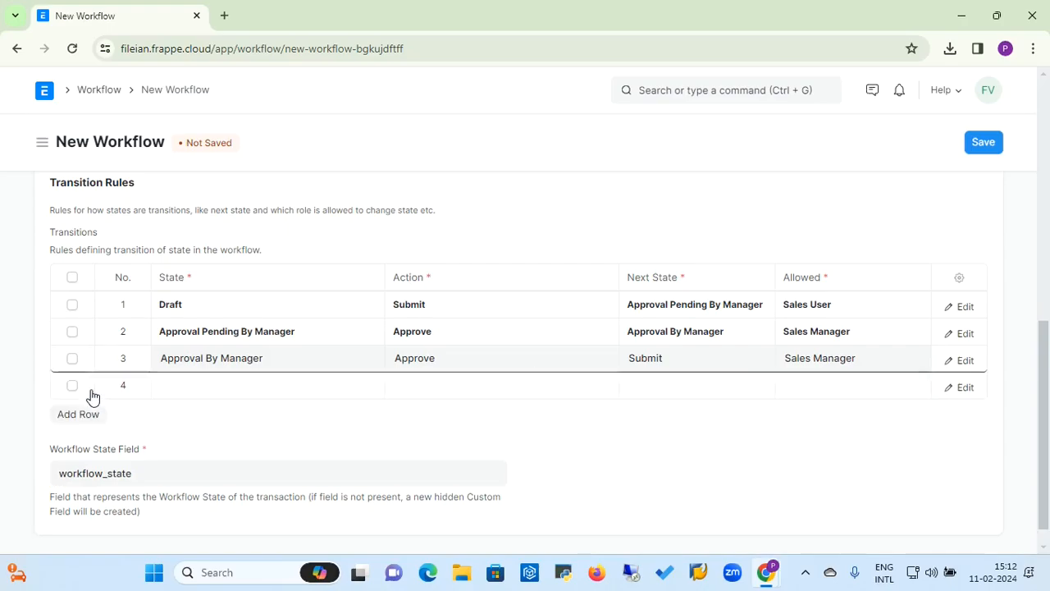
click(202, 387)
text(R)
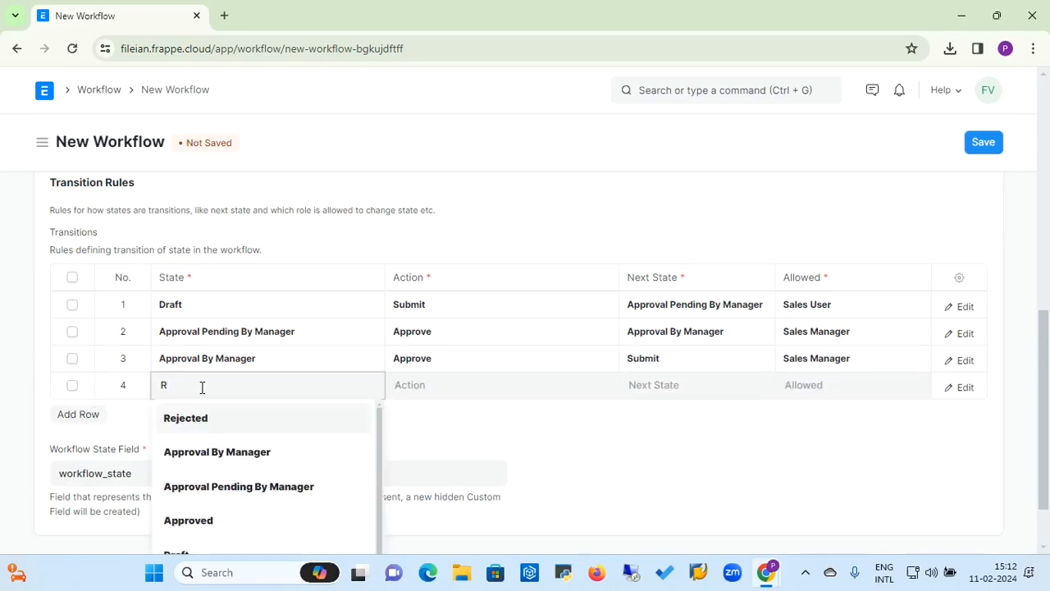
click(180, 419)
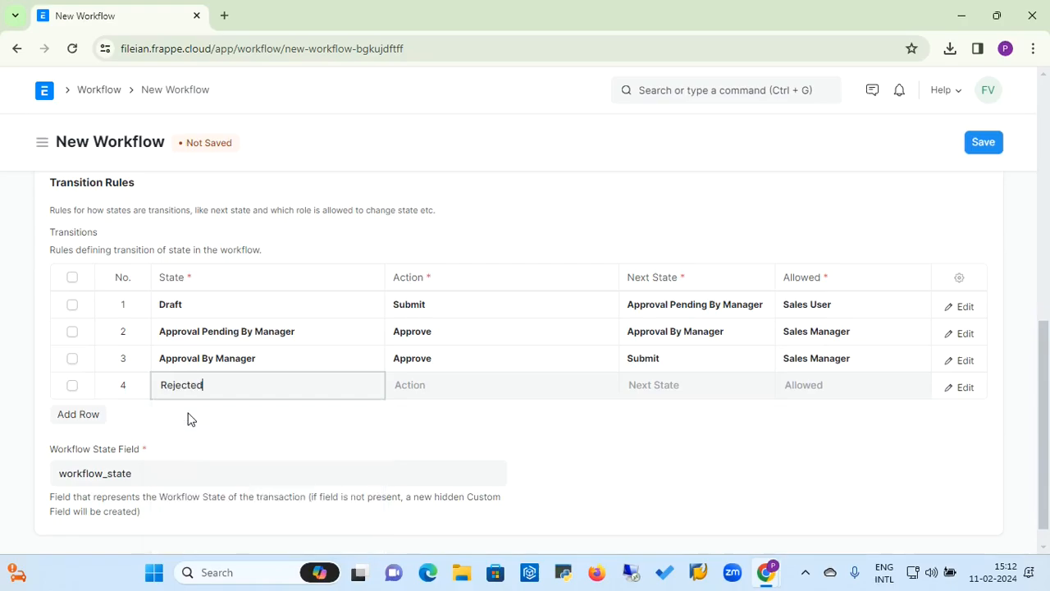
click(423, 389)
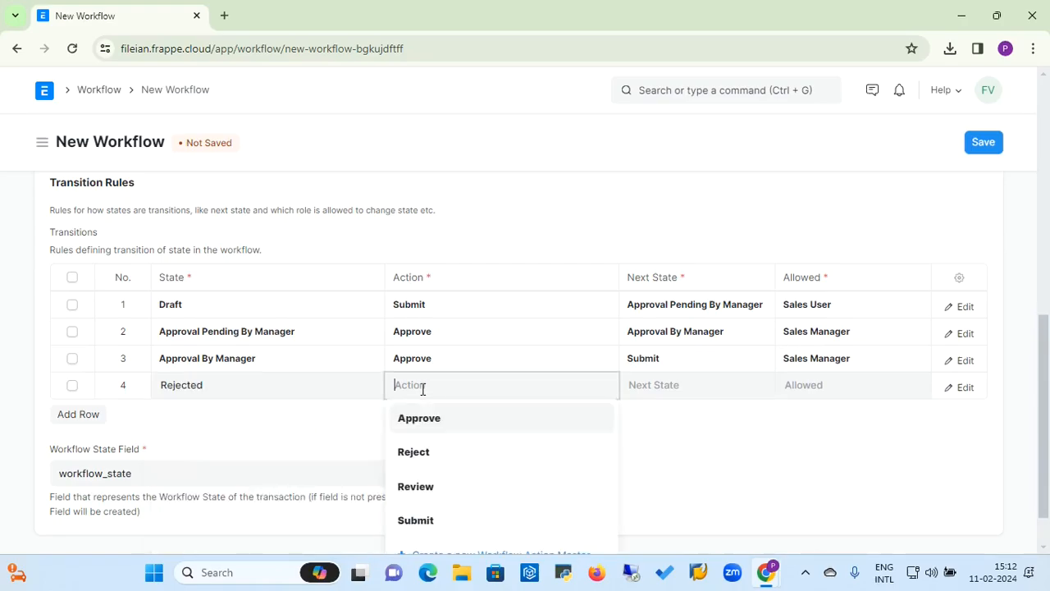
text(re)
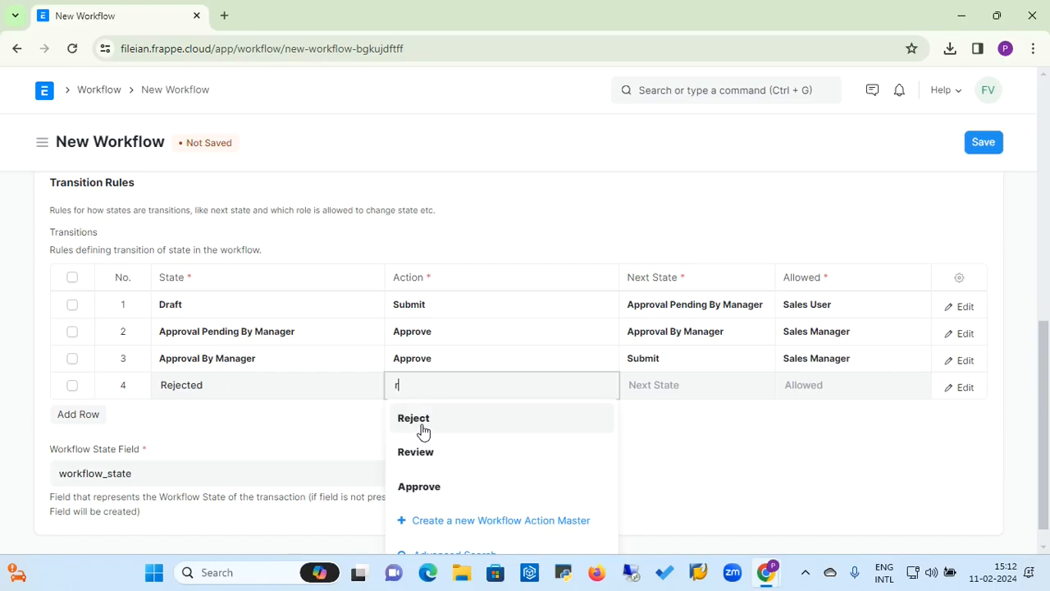
click(422, 430)
Set the Rejected transition rule's next state to Rejected and its allowed role to Sales Manager.
click(671, 388)
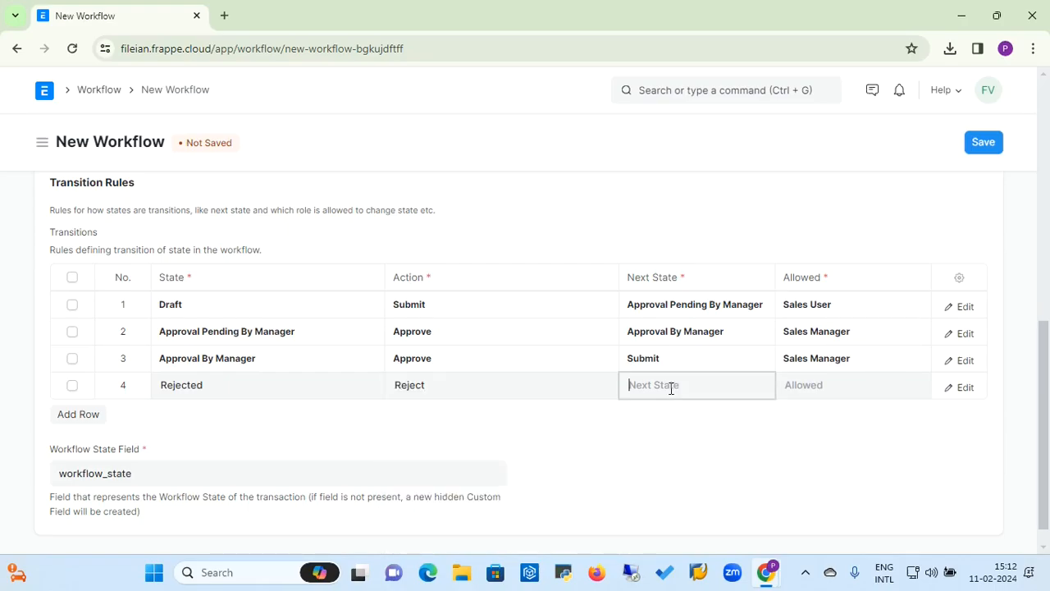
text(re)
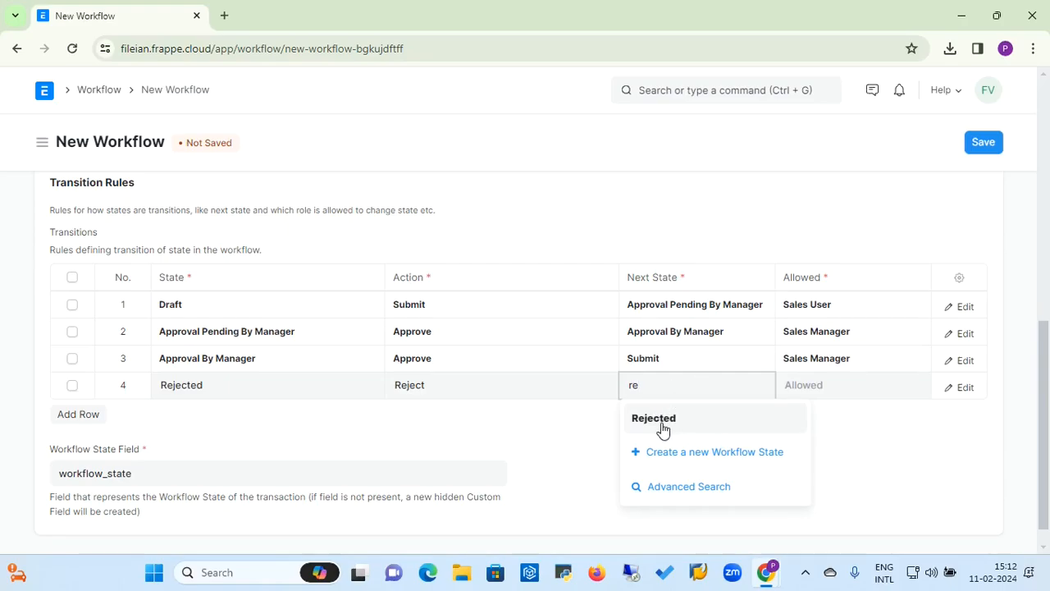
click(661, 422)
click(813, 393)
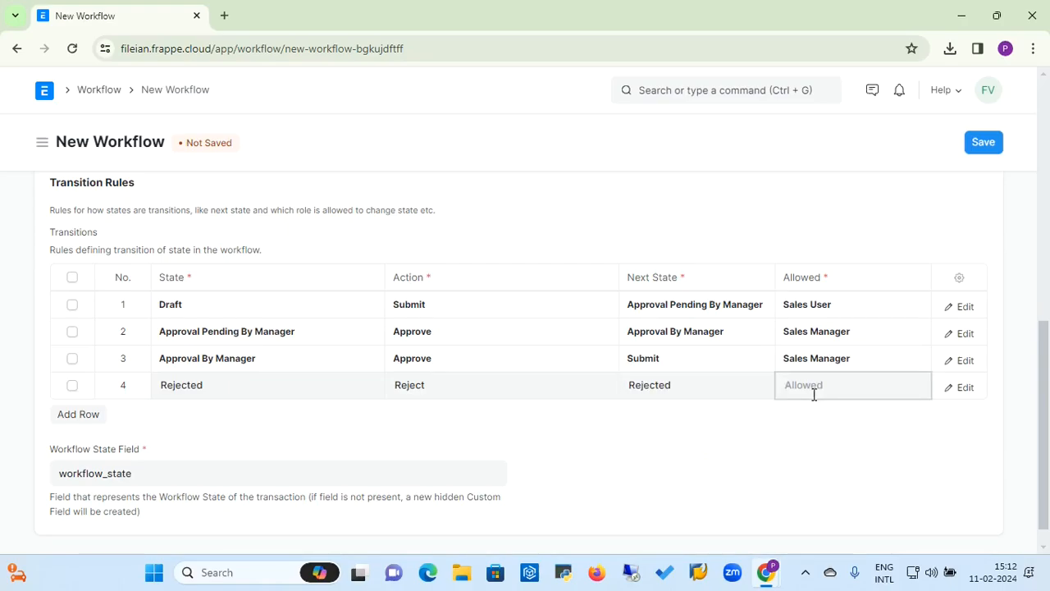
text(sales)
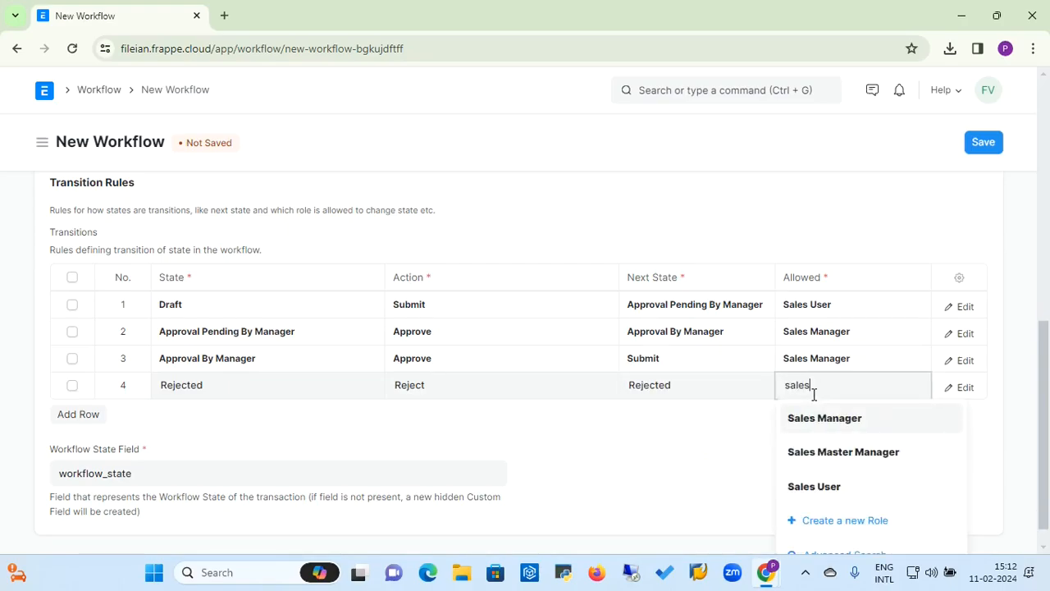
click(814, 420)
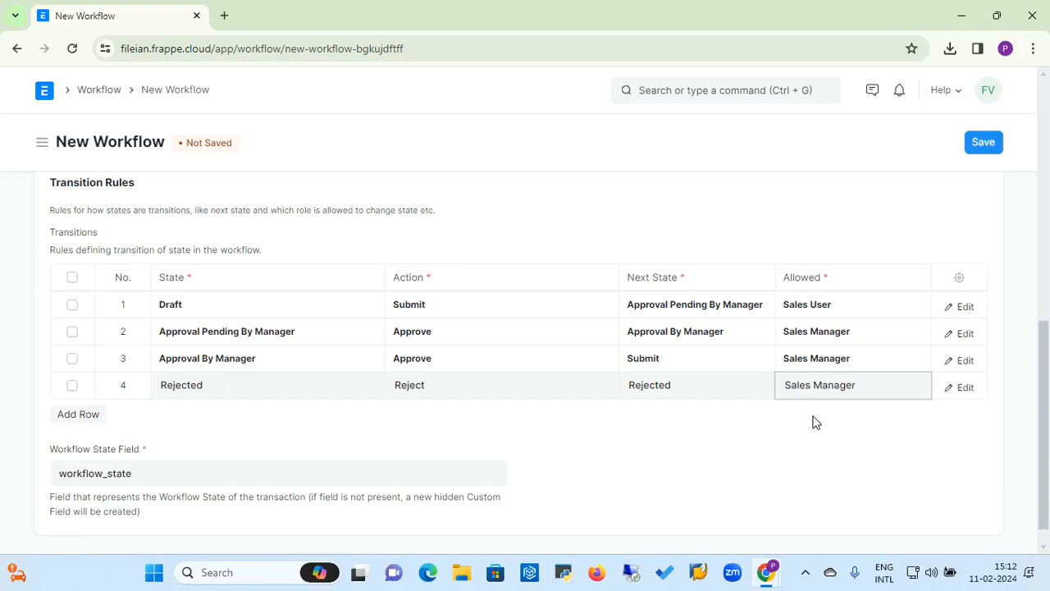
Review the workflow's name and document type, and go back to the ERPNext Settings workspace without saving.
drag(1042, 504, 1044, 156)
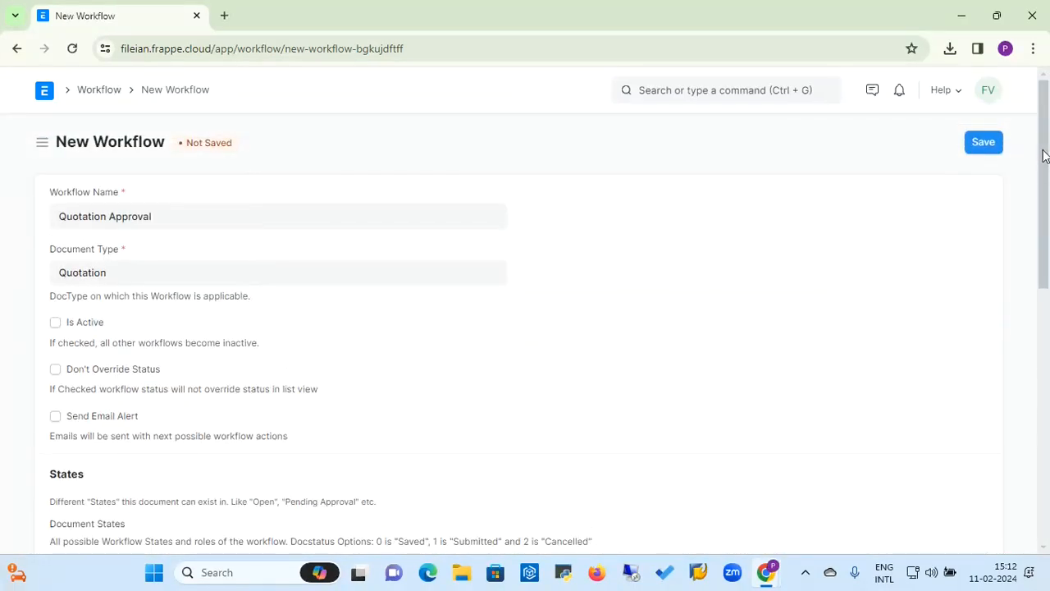
click(183, 222)
click(153, 264)
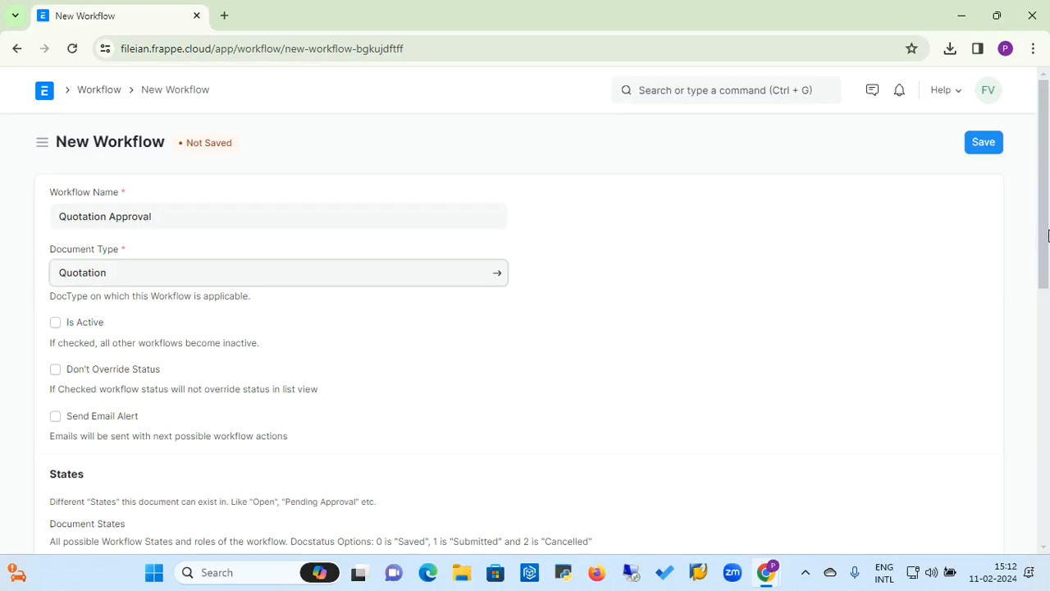
drag(1047, 235, 1021, 213)
click(17, 49)
click(17, 49)
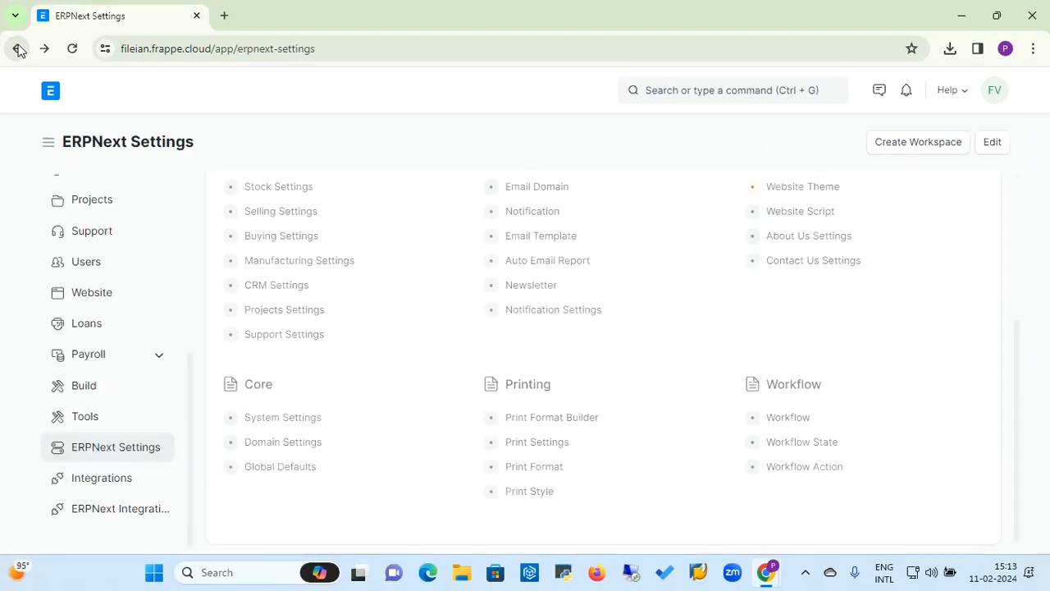